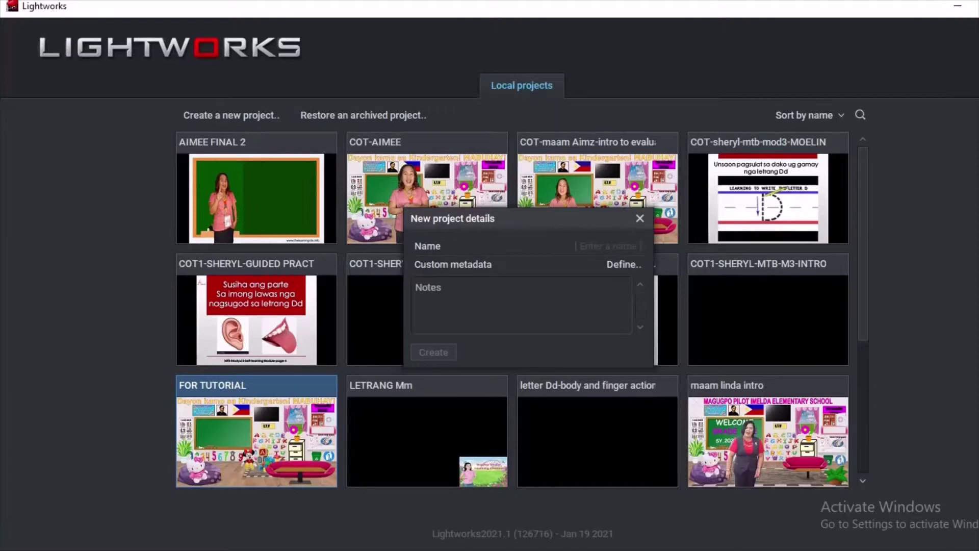
Enter 'VIDEO LESSON TUTORIAL' as the project name and create the project.
text(VIDEO LESSON-1)
key(BackSpace)
key(BackSpace)
text(TUTORIAL)
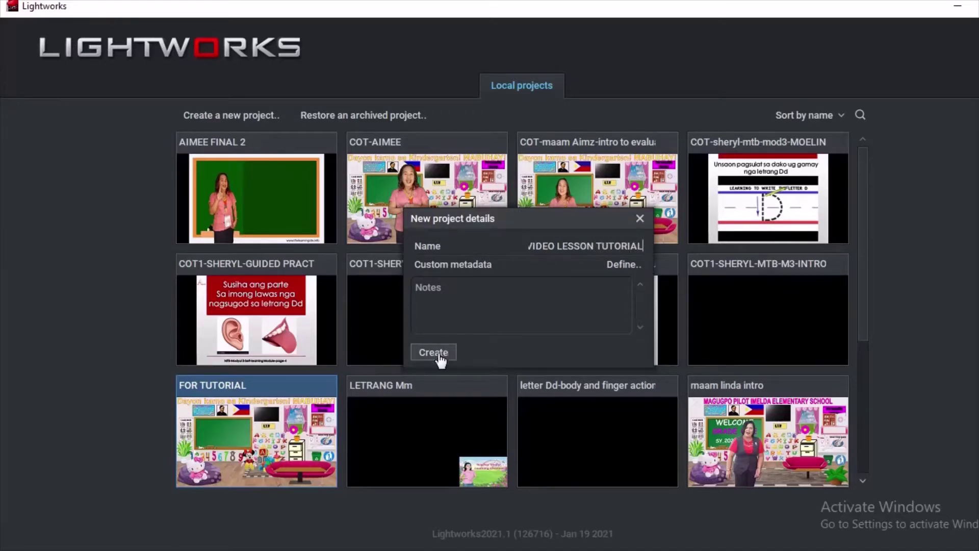
click(439, 355)
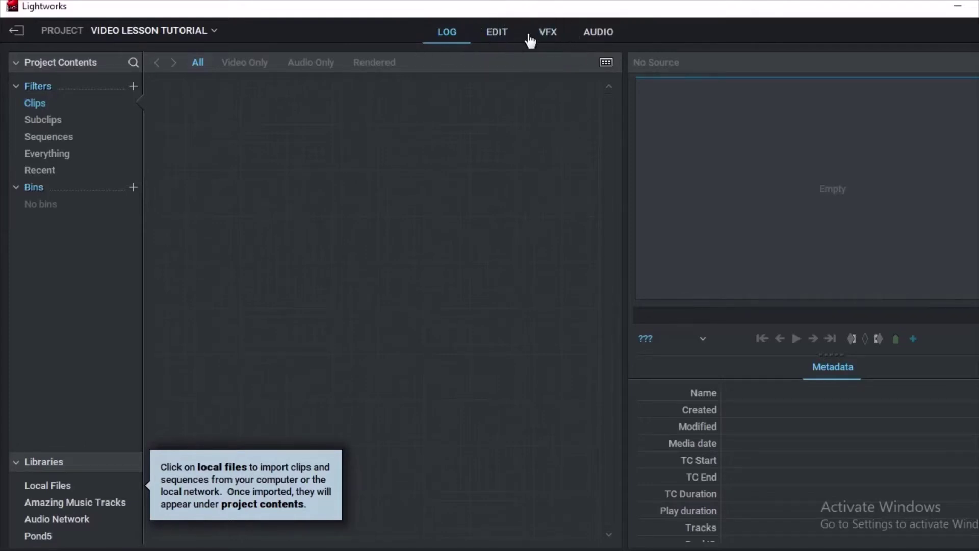
Browse local files to the Desktop folder LIGHTWORKS-TUTORIAL 1-CHROMAKEY EFFECT.
click(74, 486)
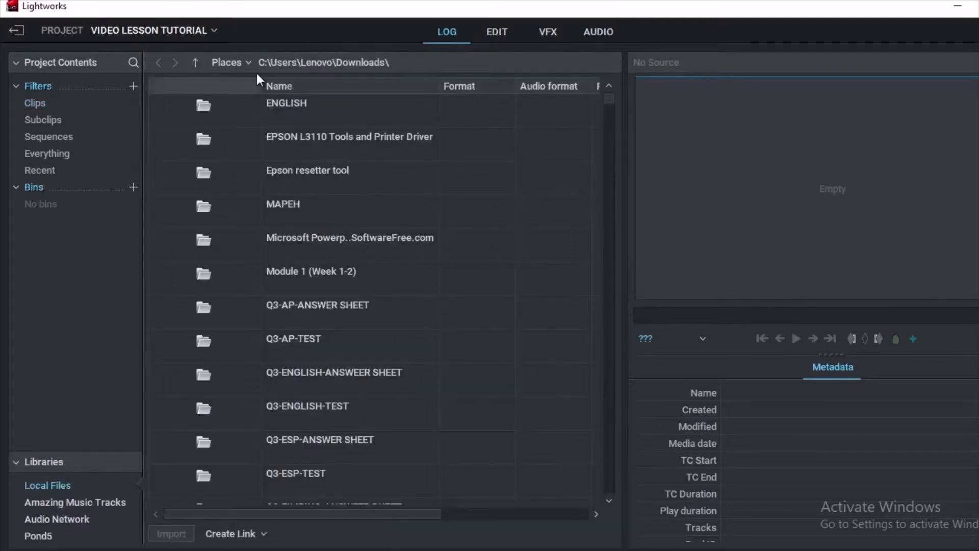
click(231, 62)
mouse_move(248, 104)
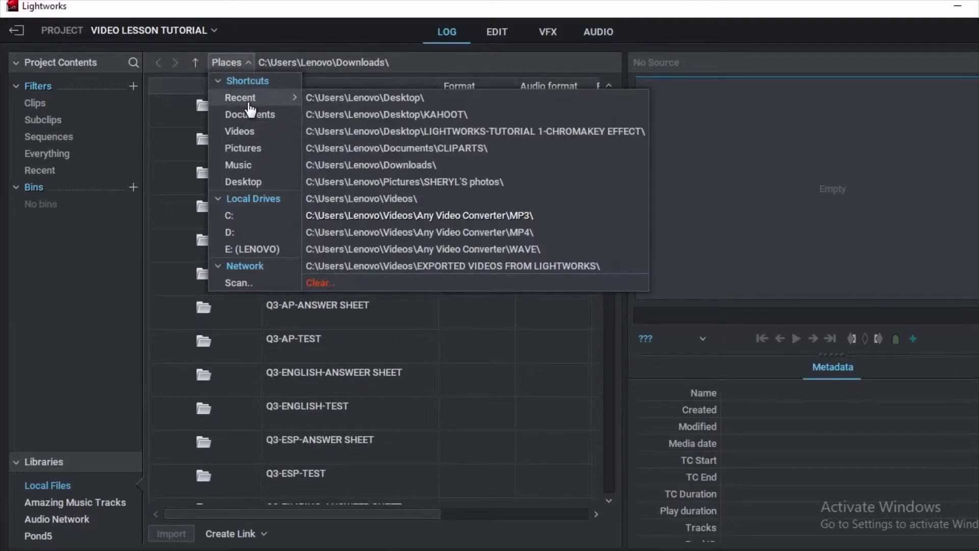
click(242, 183)
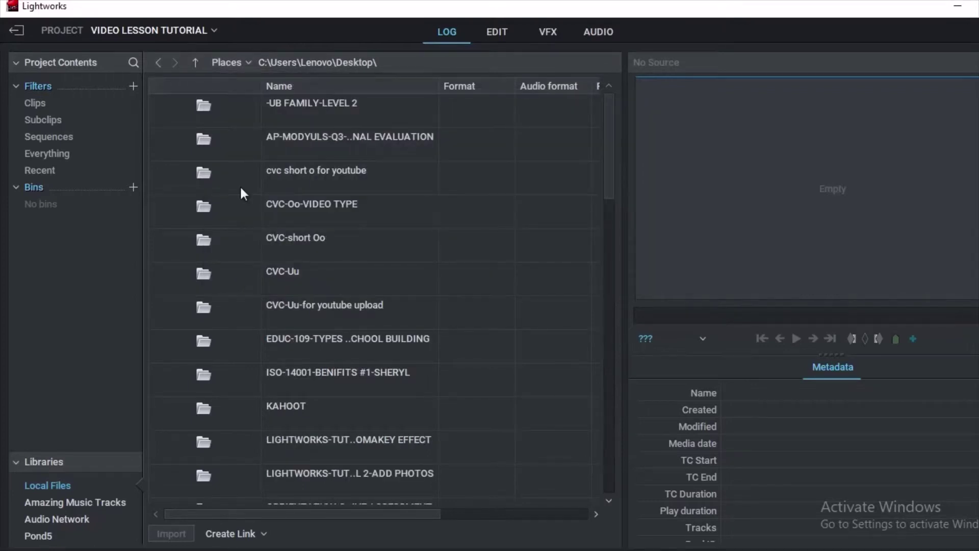
drag(608, 171, 610, 203)
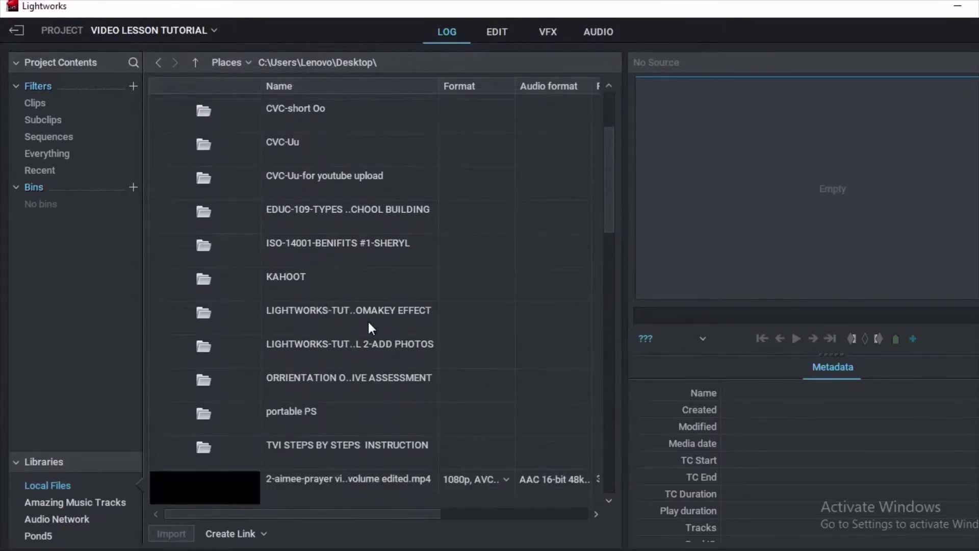
double_click(215, 316)
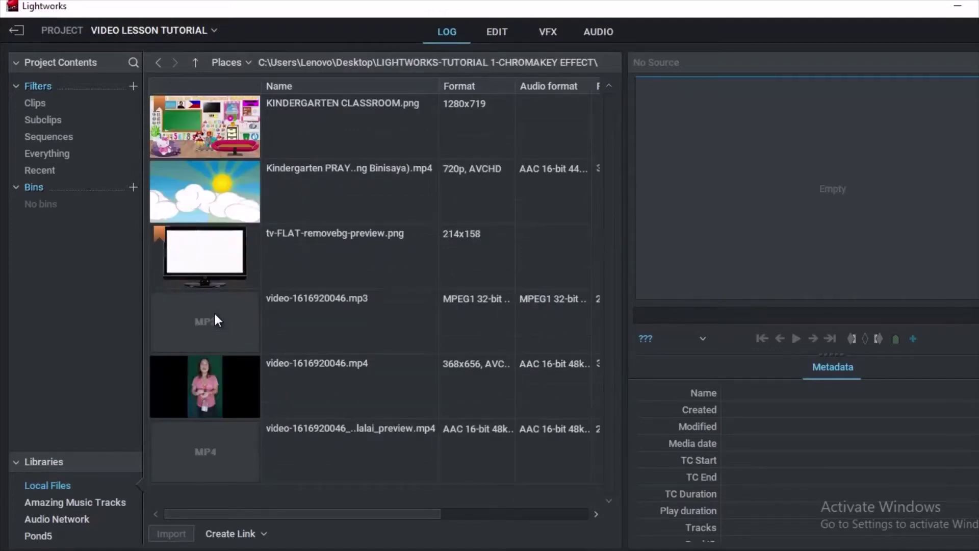
Import the KINDERGARTEN CLASSROOM image and the Kindergarten prayer video.
click(229, 131)
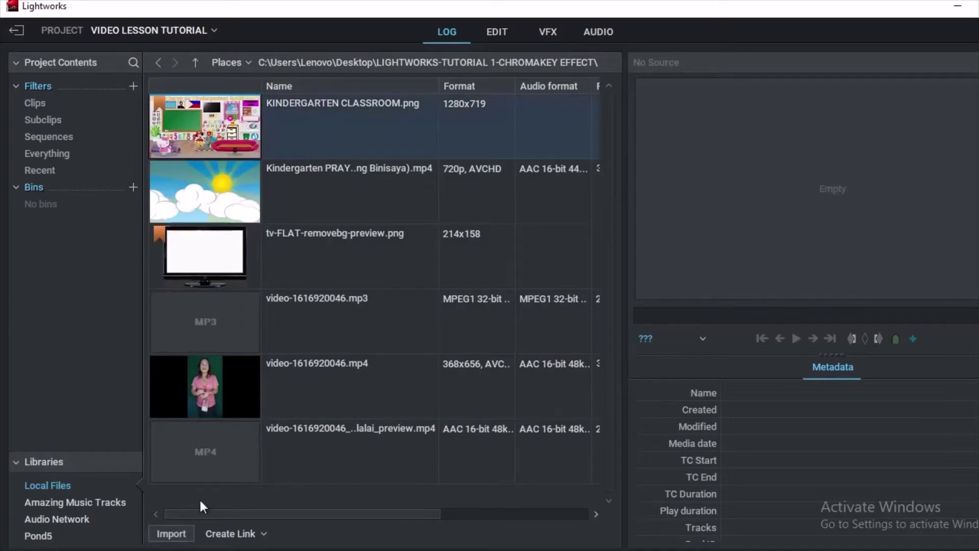
click(171, 534)
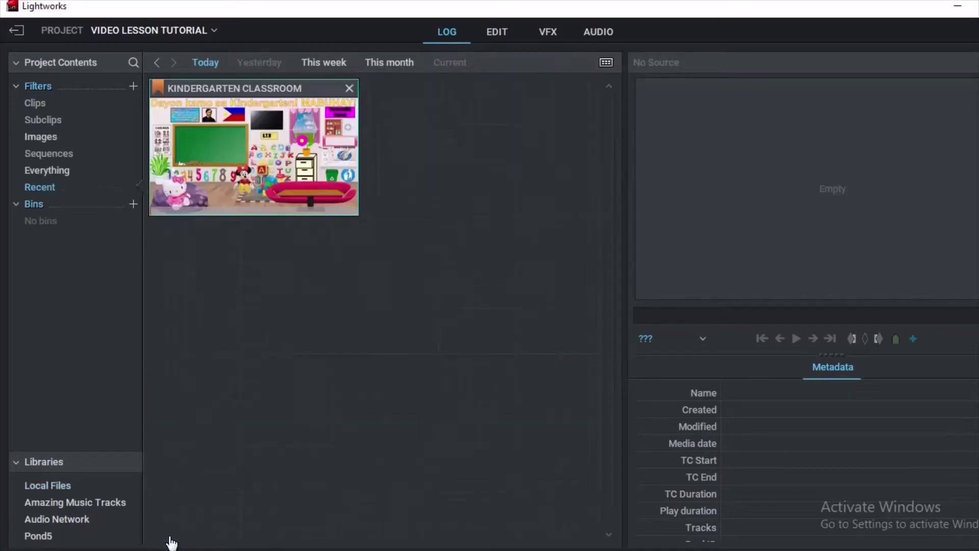
click(61, 488)
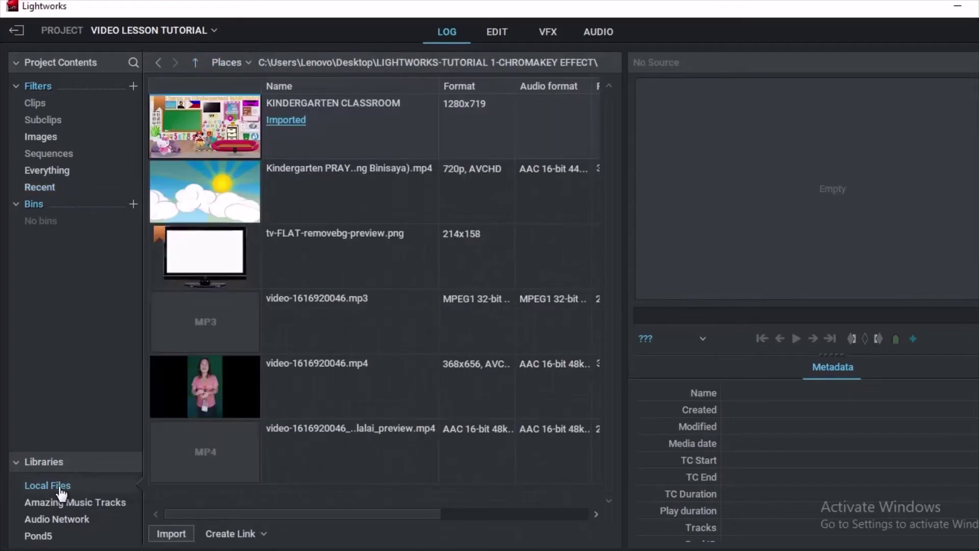
click(245, 214)
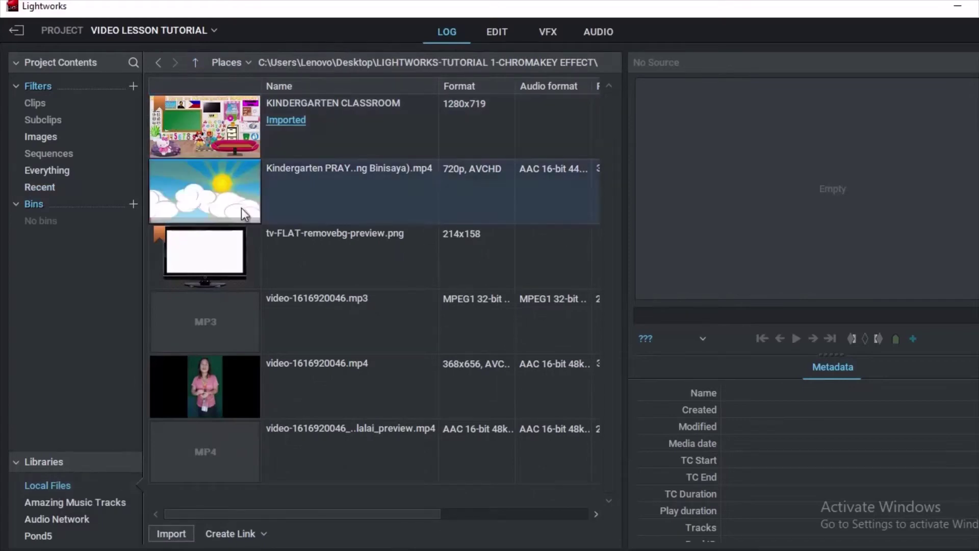
click(172, 534)
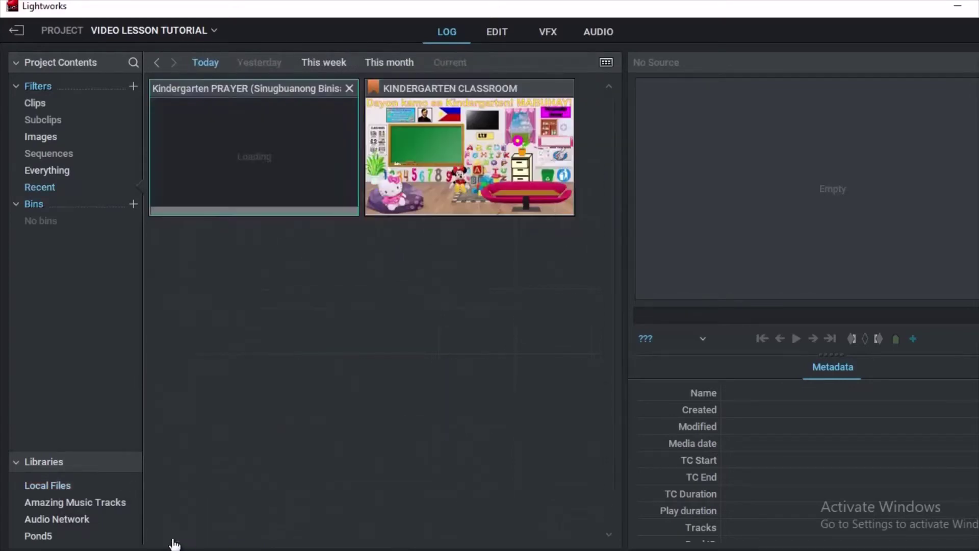
Import the tv-FLAT-removebg-preview image and the teacher video video-1616920046.mp4.
click(51, 490)
click(216, 258)
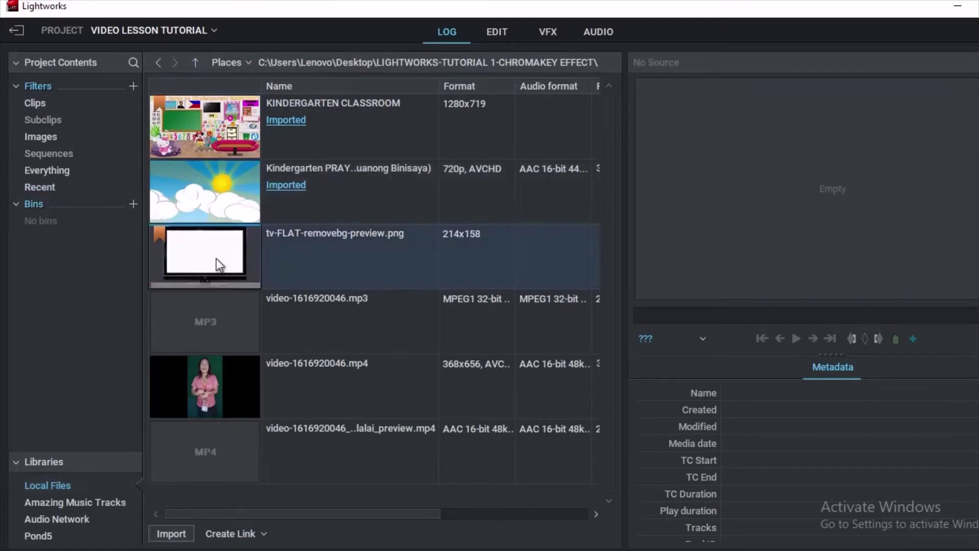
click(171, 534)
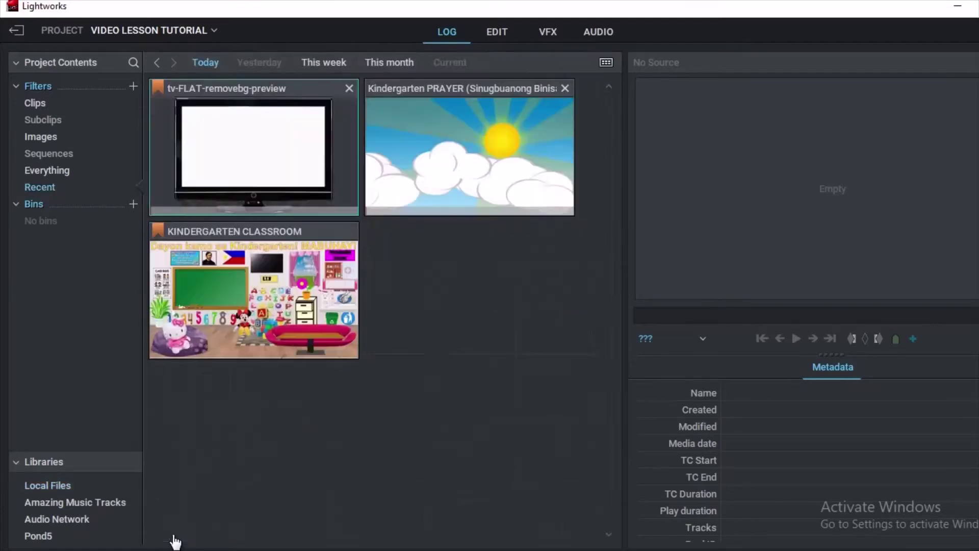
click(51, 485)
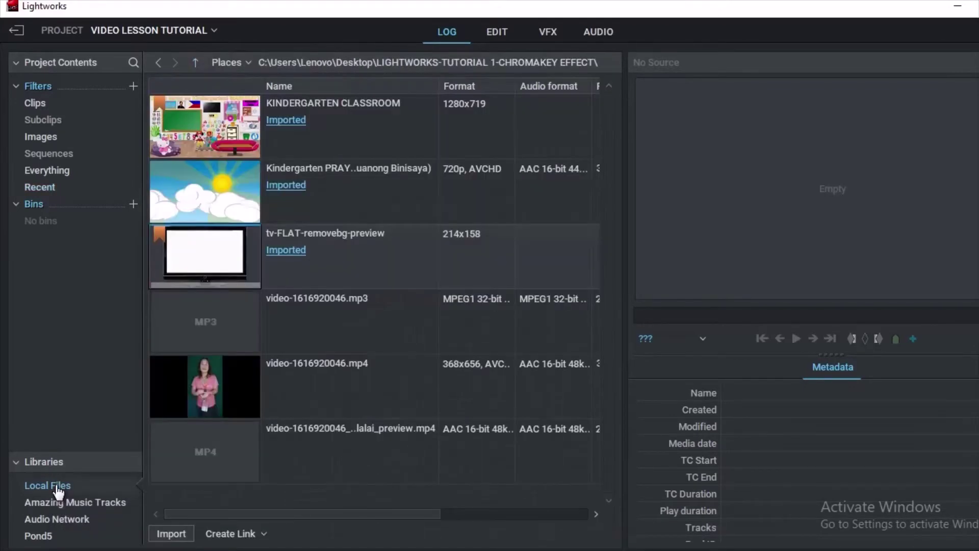
click(202, 390)
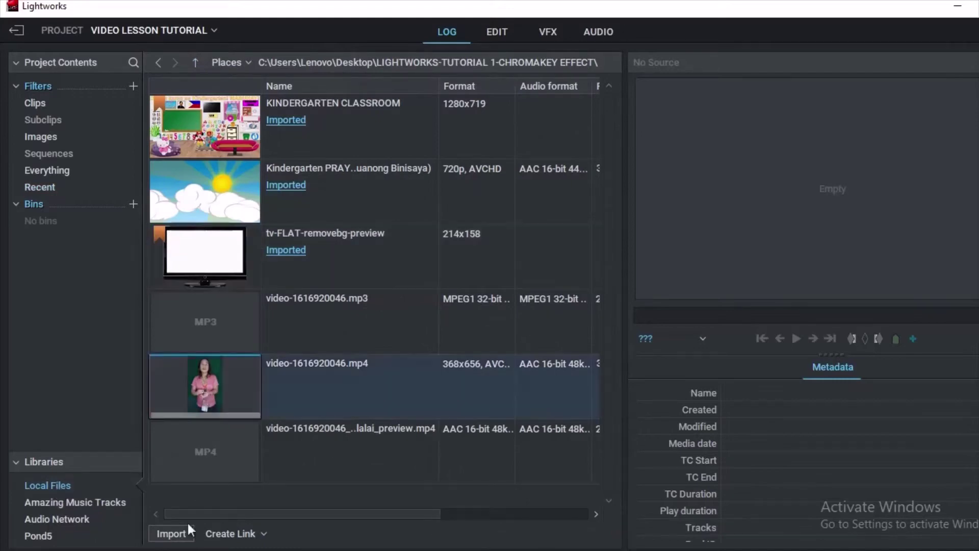
click(172, 534)
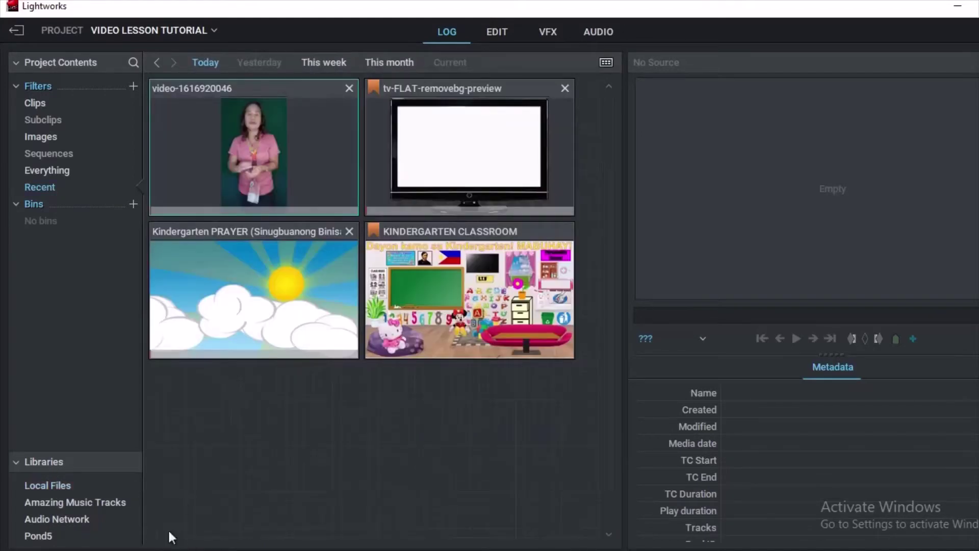
Switch to the Edit workspace and move the sequence playhead to 1:00.
click(501, 36)
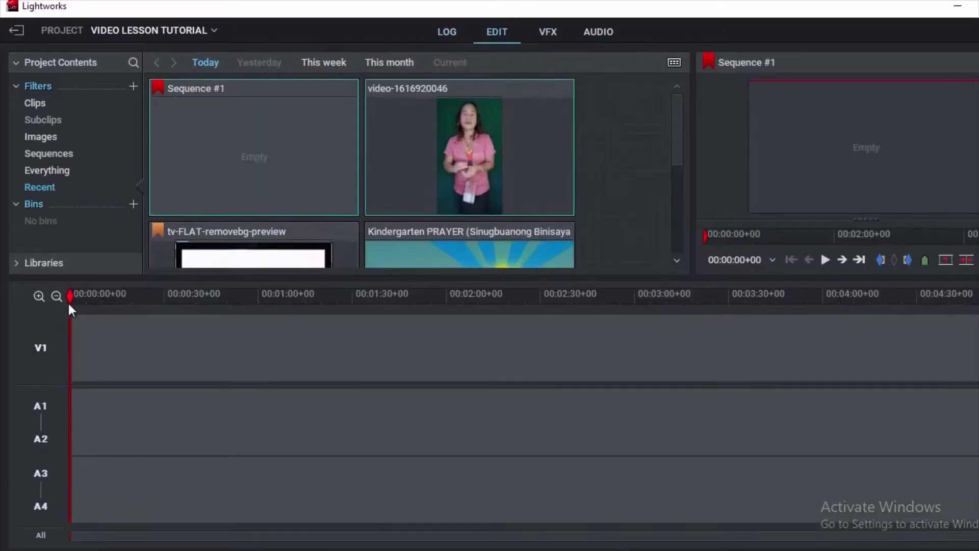
drag(73, 295, 258, 302)
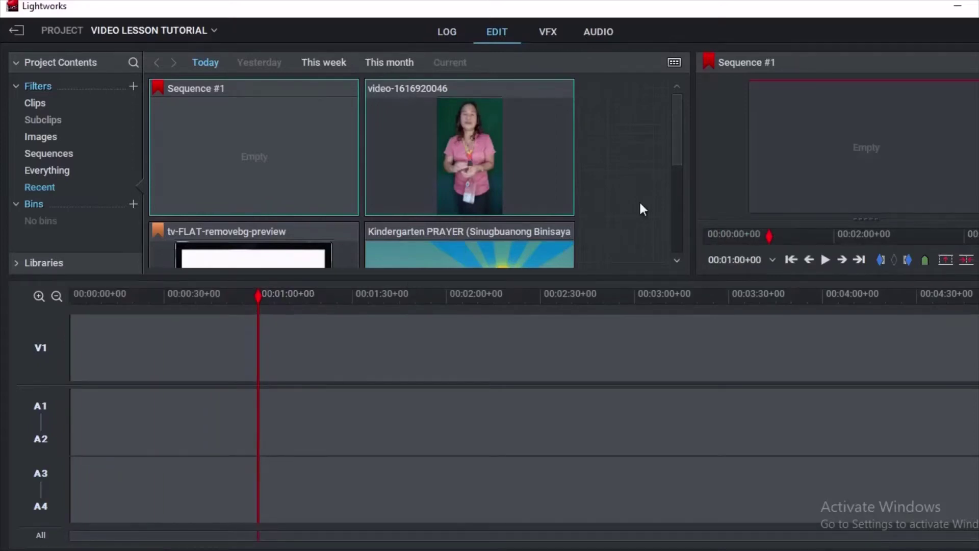
drag(678, 148, 678, 248)
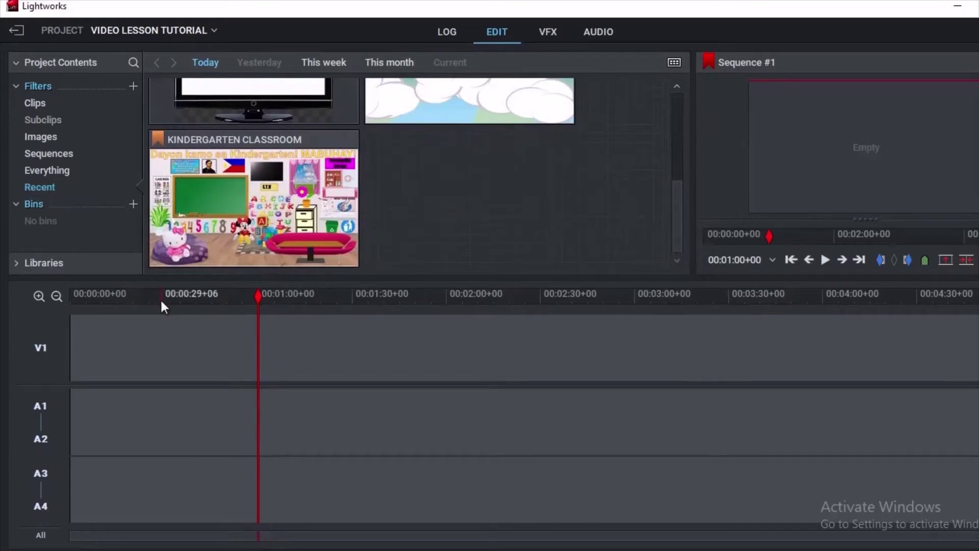
Add a second video track and place the KINDERGARTEN CLASSROOM image on V2 at one minute.
right_click(46, 359)
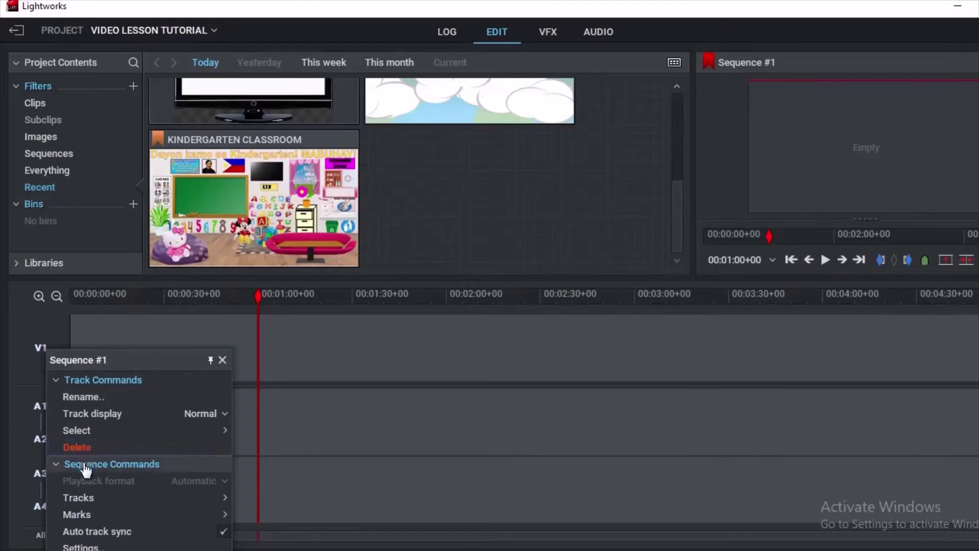
mouse_move(86, 505)
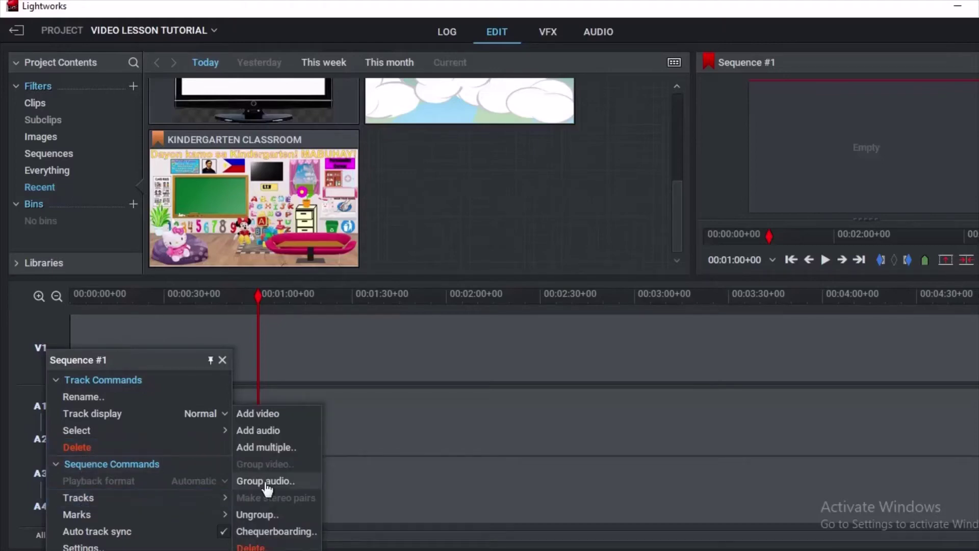
click(281, 413)
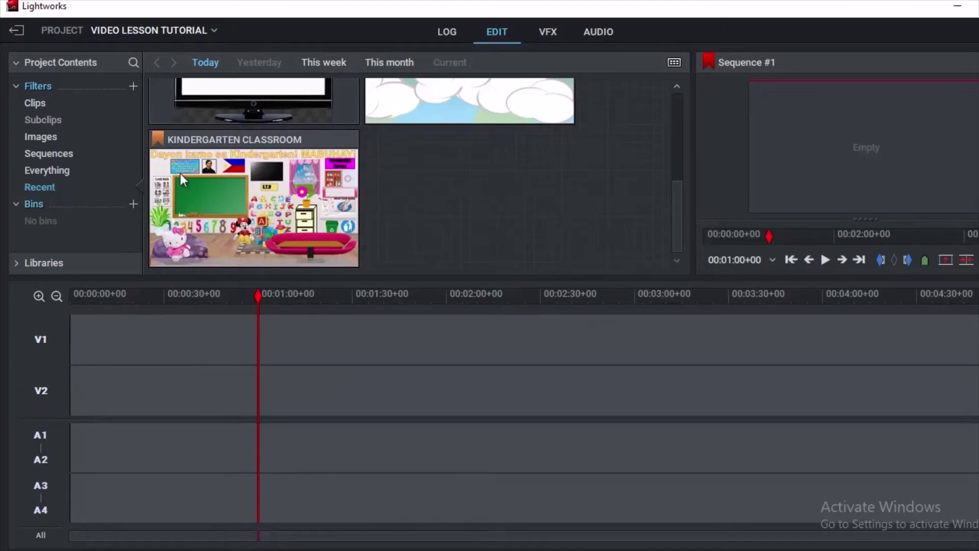
drag(180, 173, 256, 382)
scroll(455, 123, up, 5)
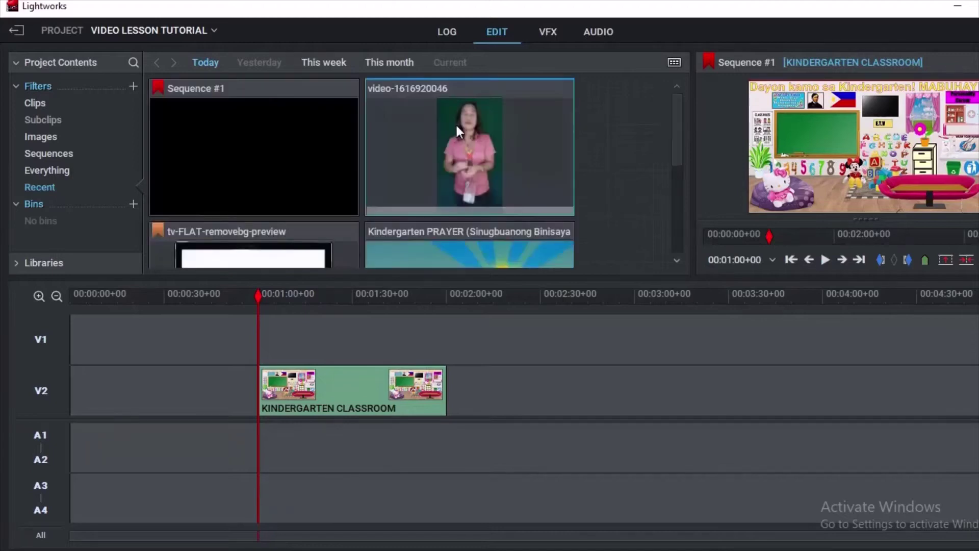
Mark the teacher video's in point near two seconds and its out point at about 35 seconds.
double_click(455, 123)
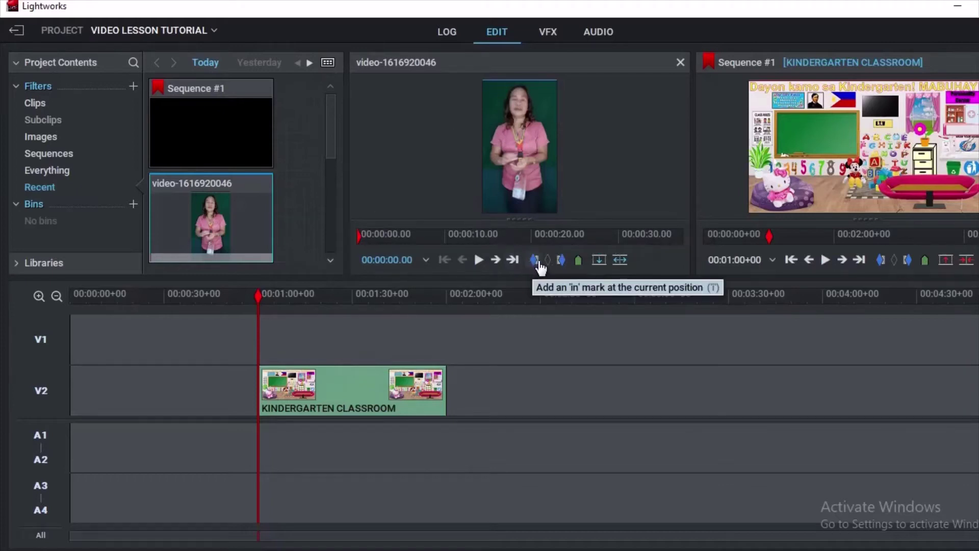
click(479, 260)
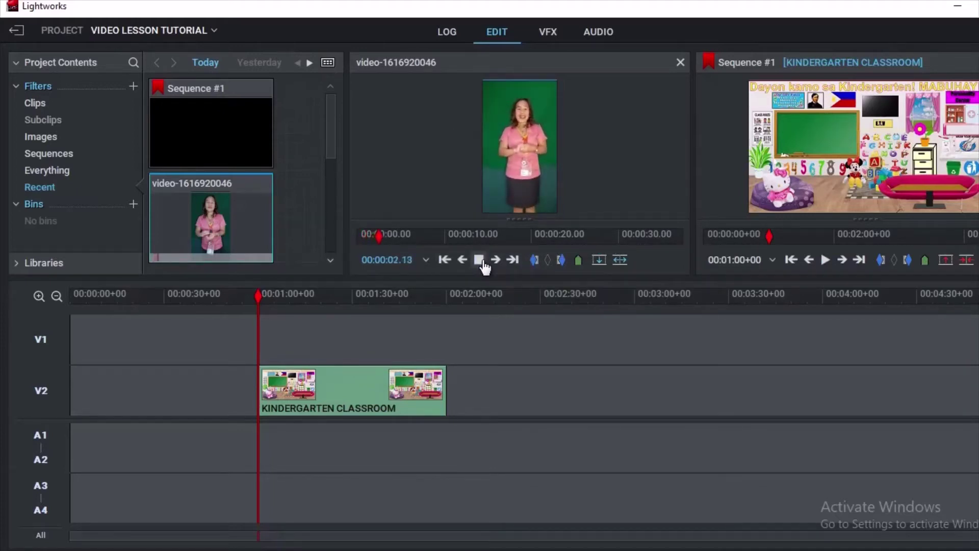
click(479, 261)
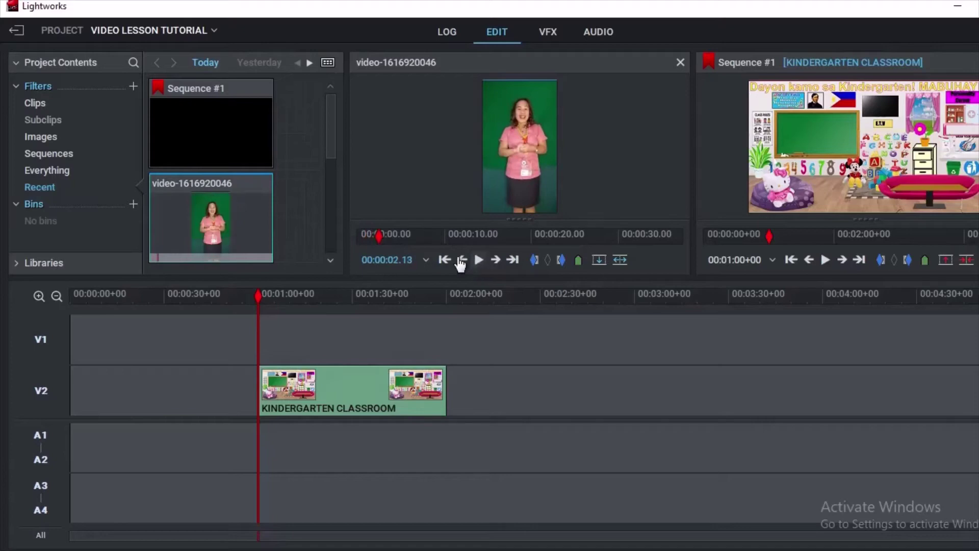
click(378, 236)
drag(374, 238, 364, 237)
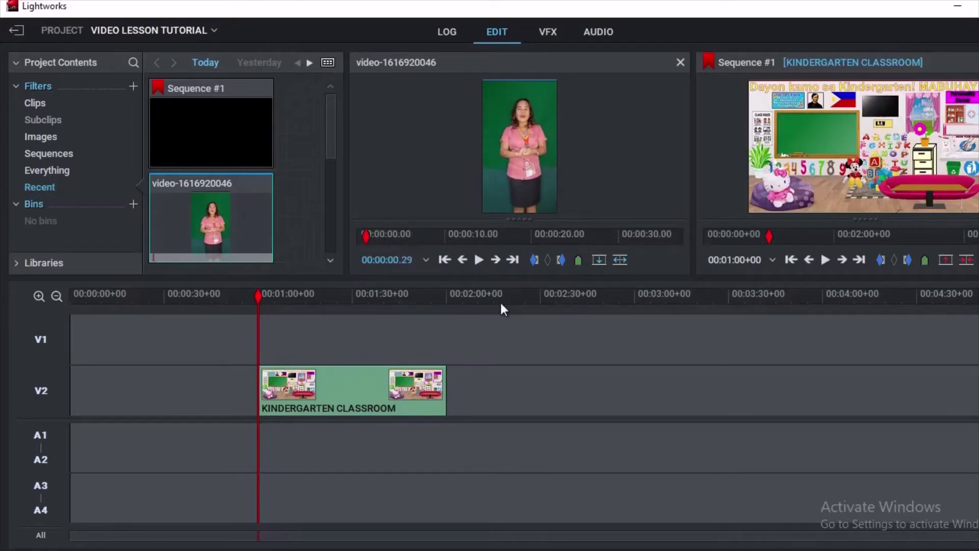
click(534, 261)
click(478, 259)
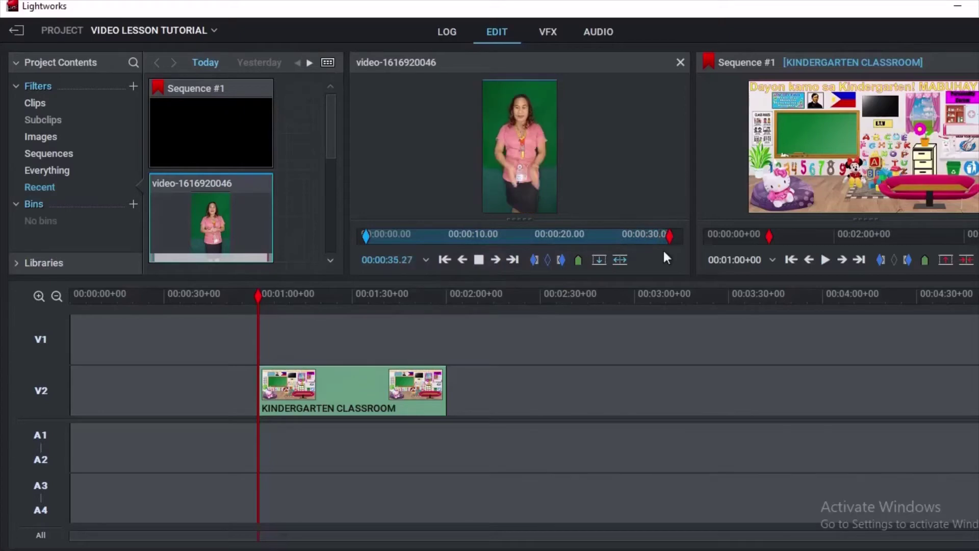
click(663, 232)
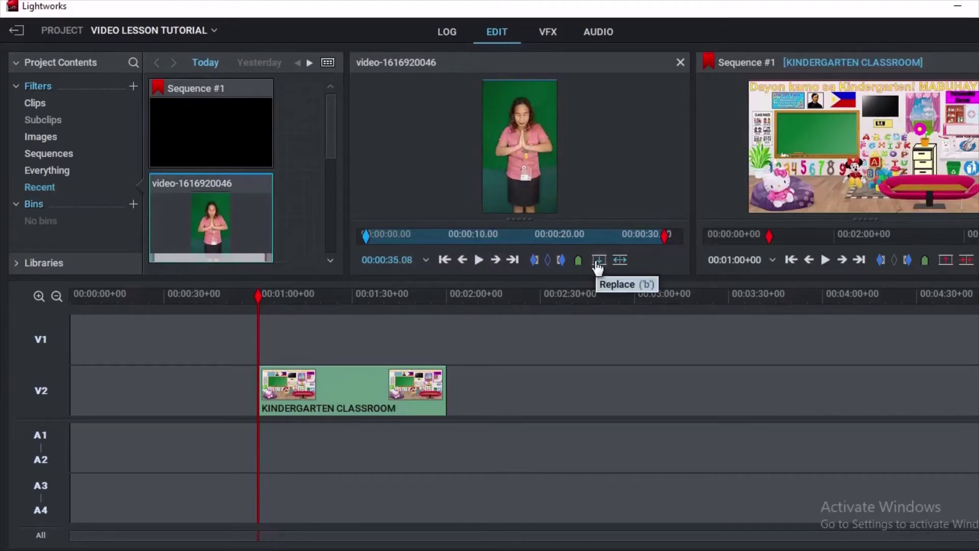
click(562, 263)
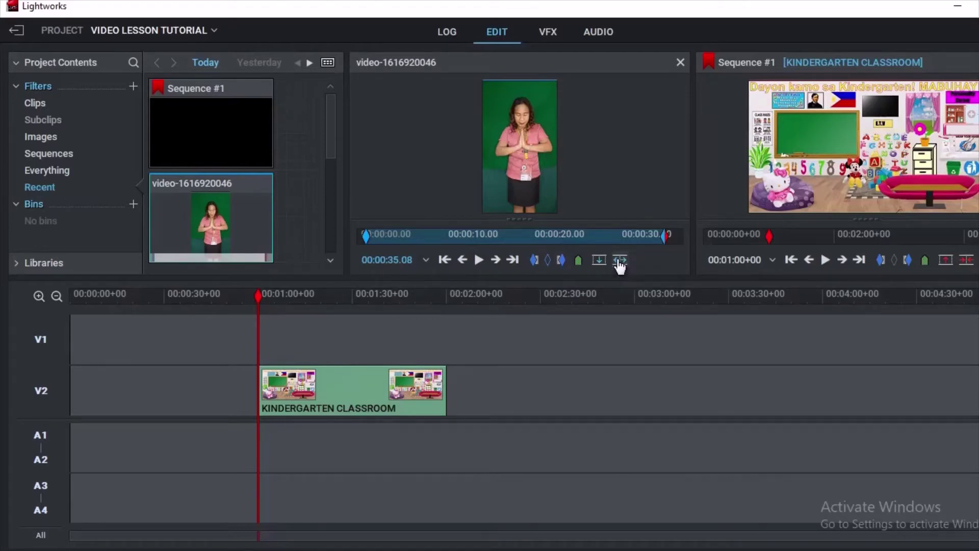
Insert the teacher clip and align the classroom clip on V2 with its start.
click(620, 261)
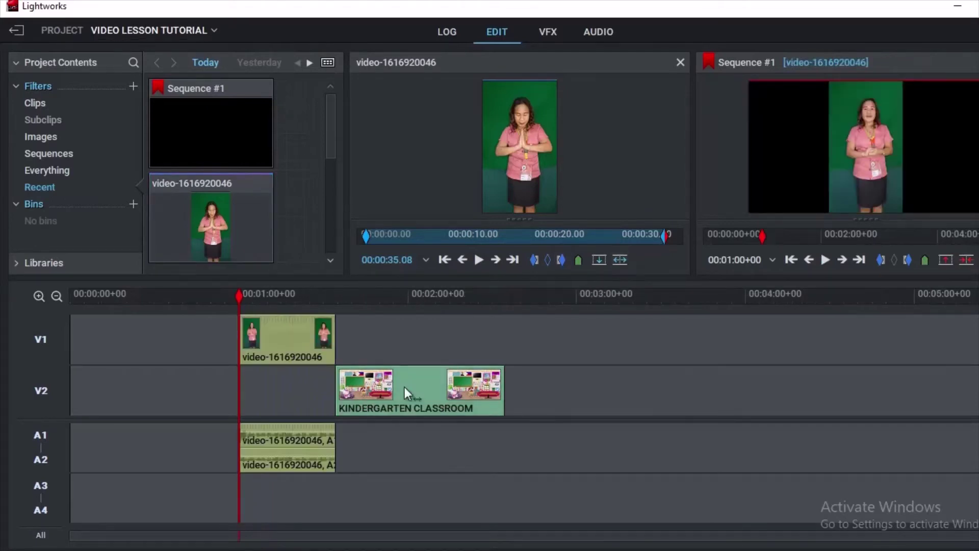
drag(353, 393, 310, 394)
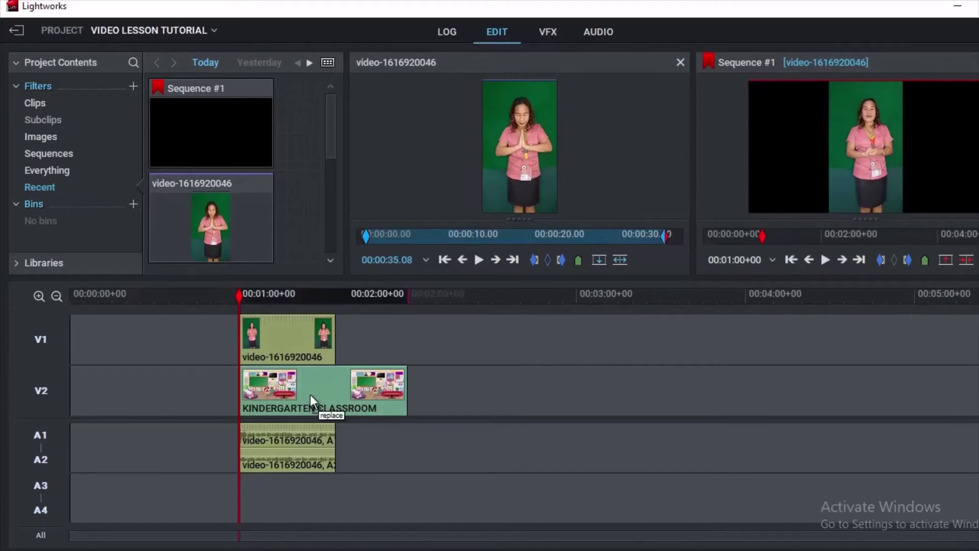
drag(310, 398, 313, 393)
click(313, 341)
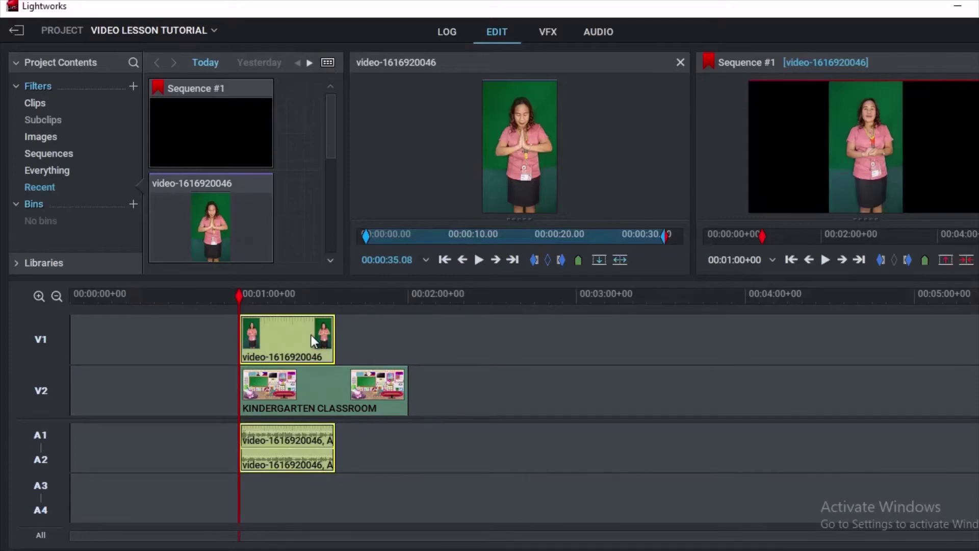
click(548, 32)
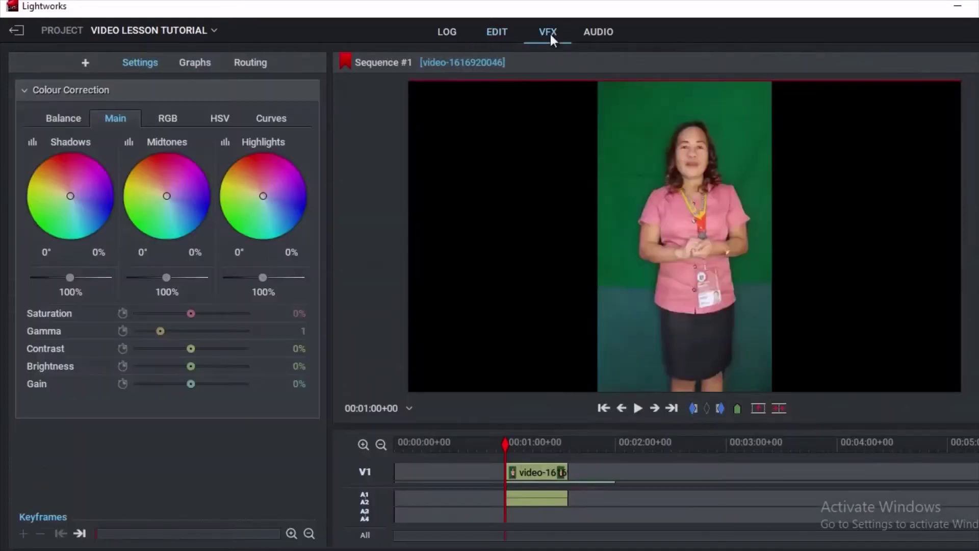
right_click(527, 470)
mouse_move(528, 470)
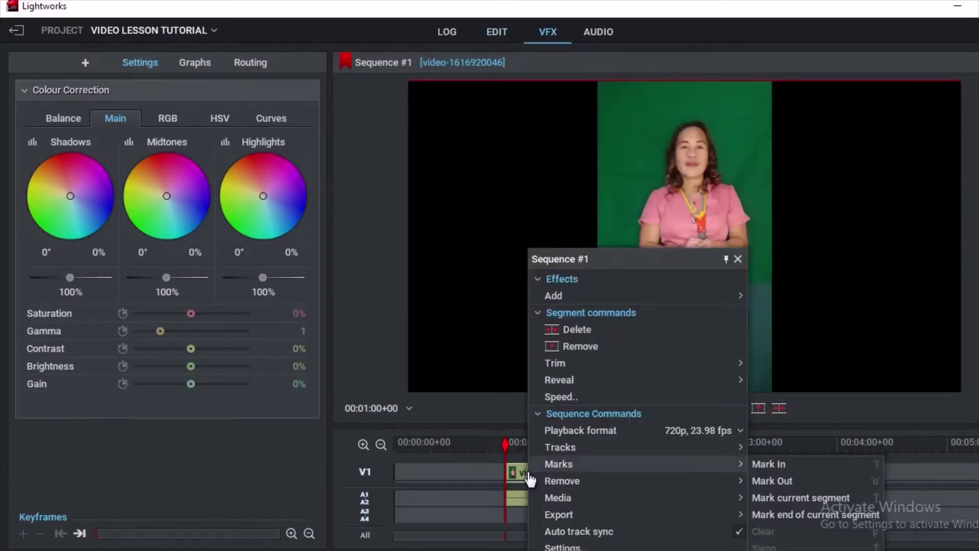
mouse_move(567, 302)
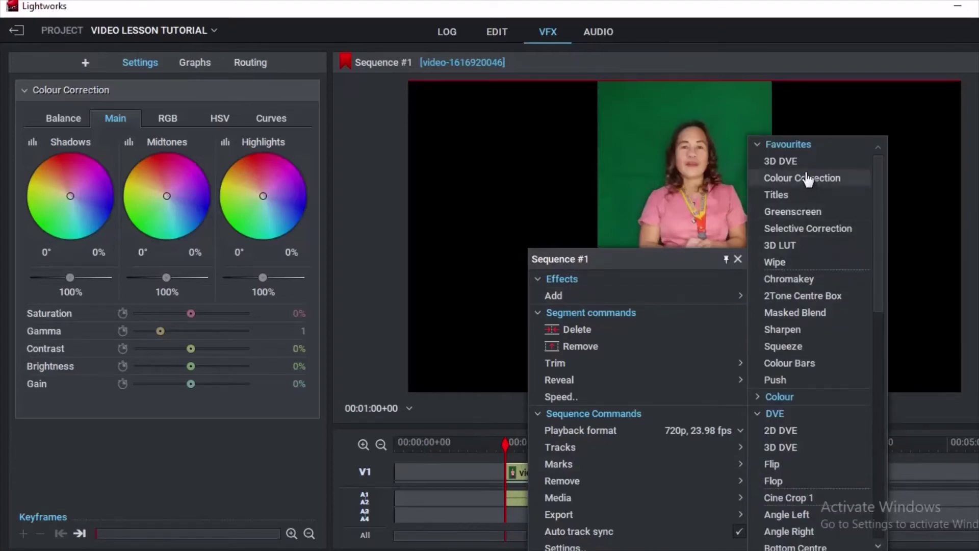
click(793, 161)
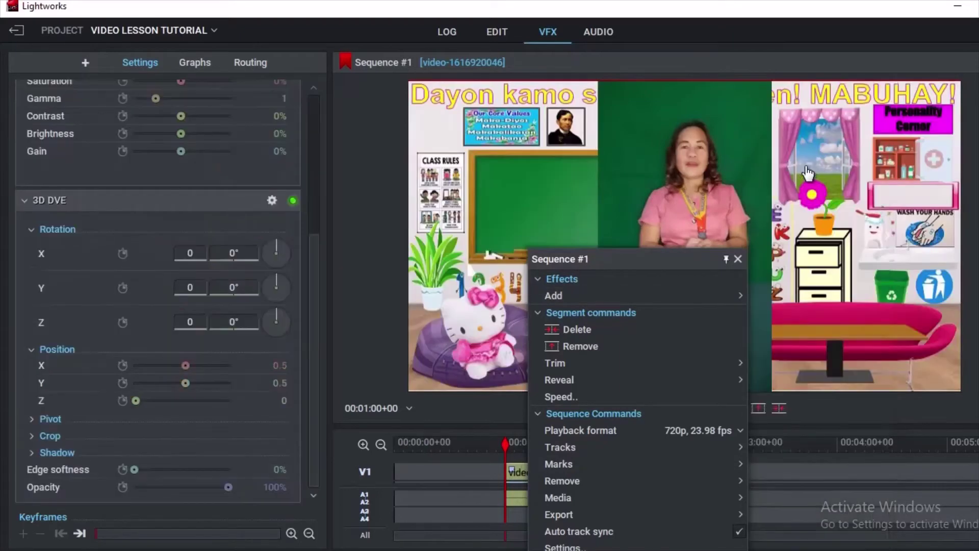
click(804, 165)
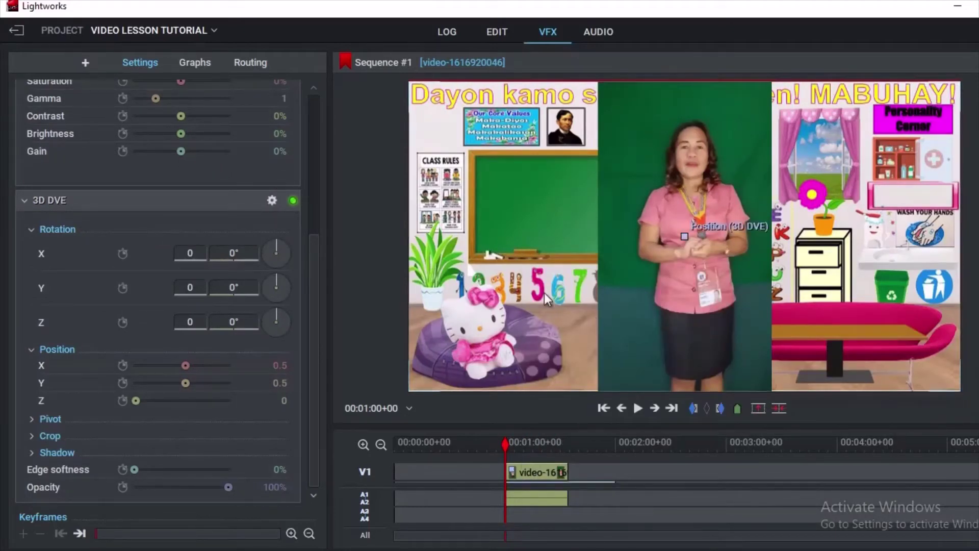
Add a Chromakey effect to the teacher clip and sample the green screen as the key colour.
right_click(524, 472)
mouse_move(586, 249)
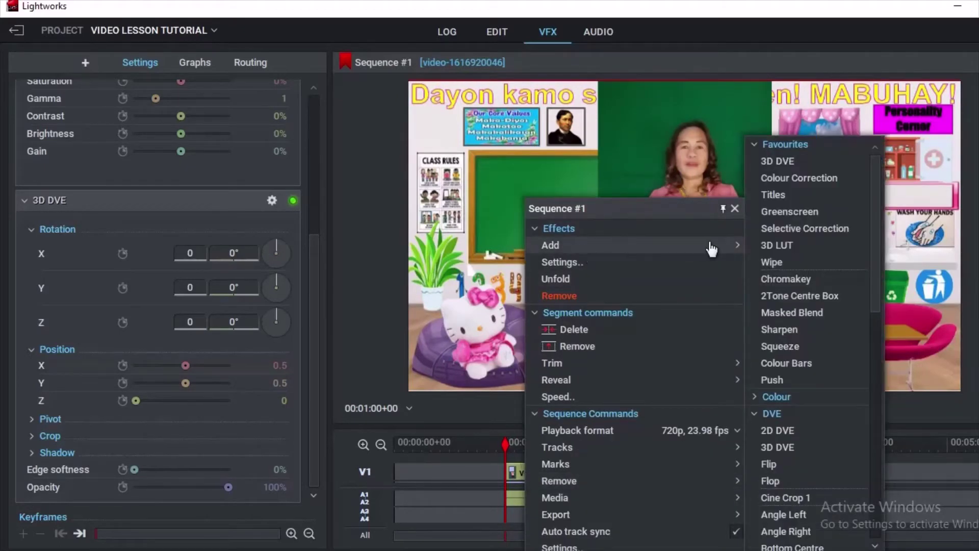
click(786, 278)
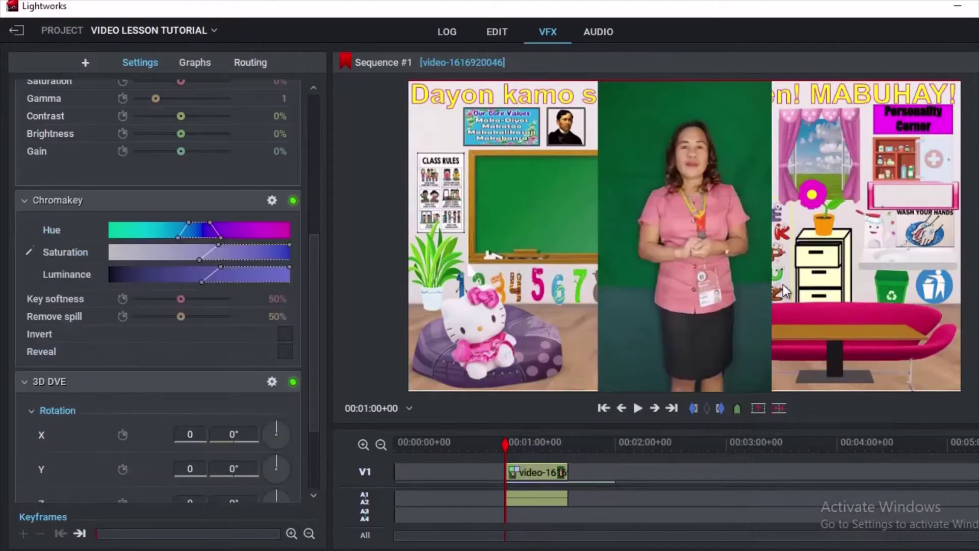
click(34, 258)
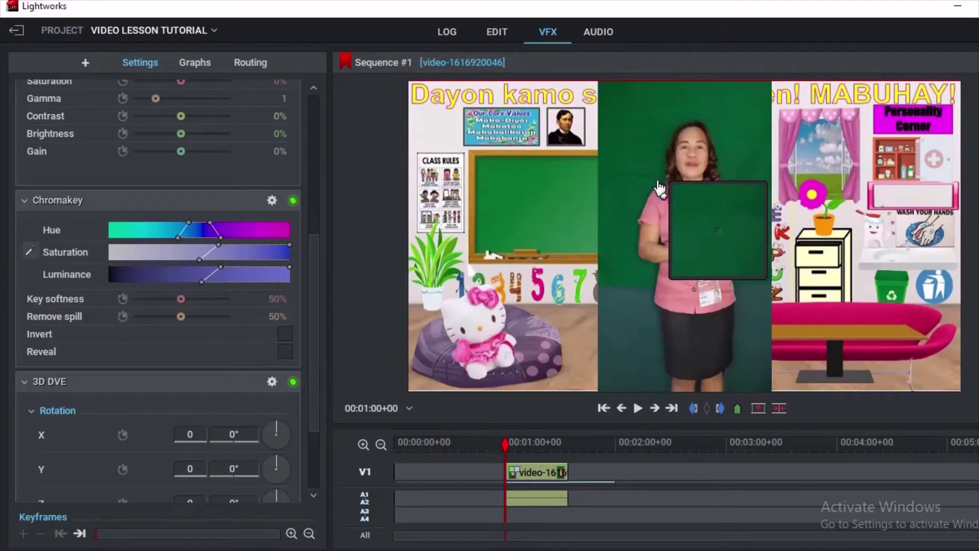
click(658, 183)
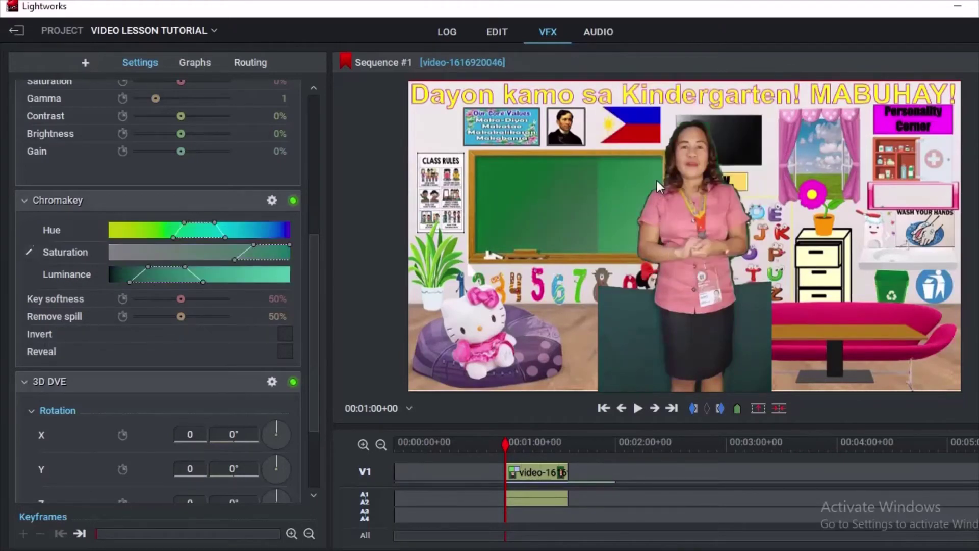
With the matte revealed, tune the luminance, saturation and hue ranges until the green is clean.
click(286, 352)
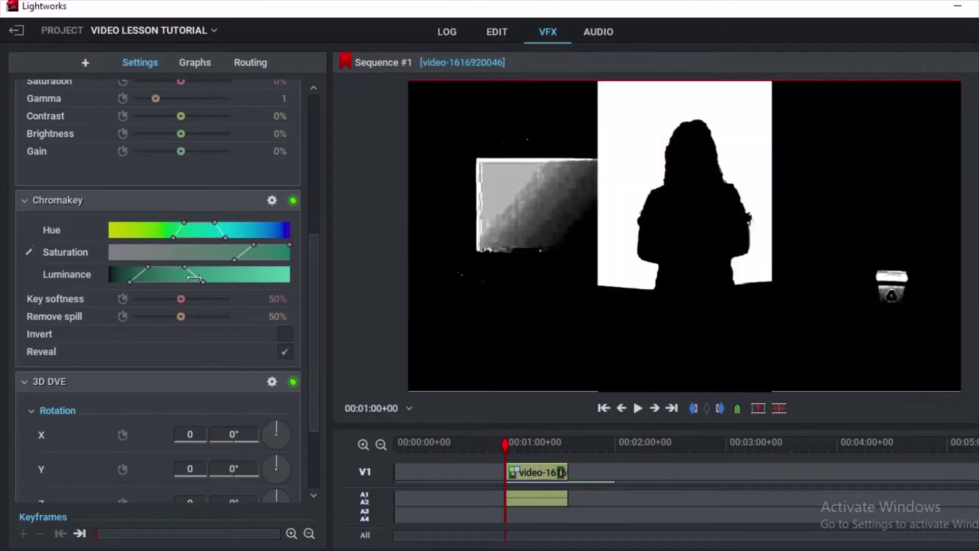
drag(175, 274, 245, 274)
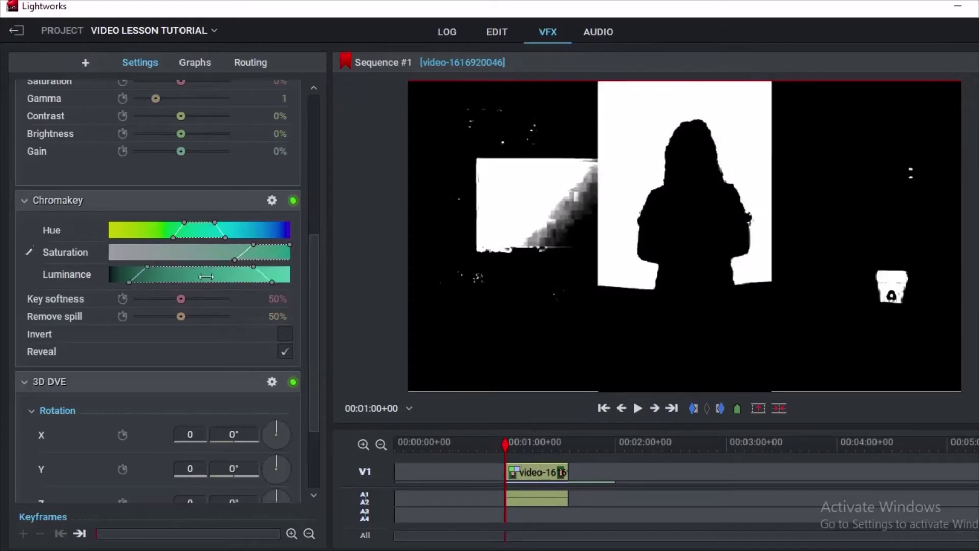
mouse_move(262, 258)
mouse_down()
mouse_move(240, 258)
mouse_move(270, 262)
mouse_up()
drag(211, 232, 199, 231)
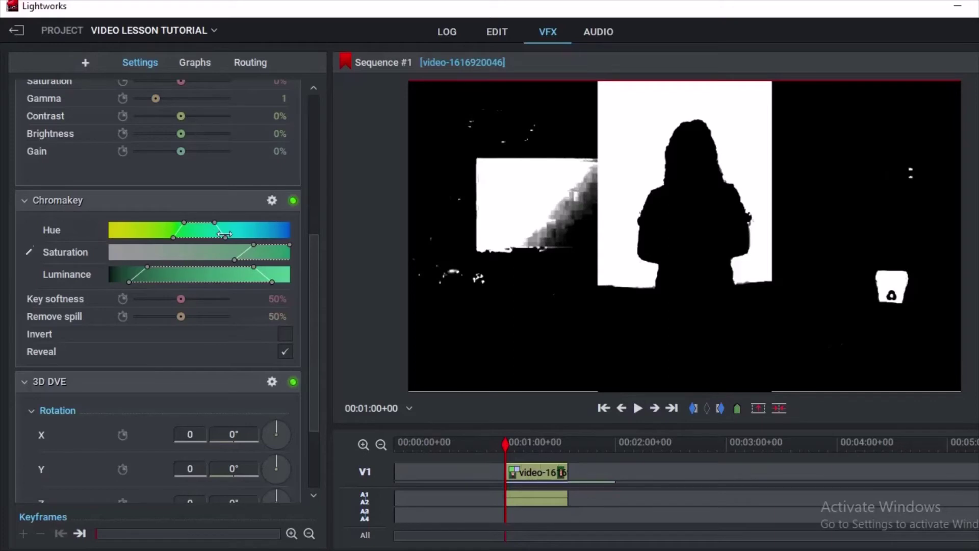
mouse_move(224, 234)
mouse_down()
mouse_move(237, 232)
mouse_move(228, 232)
mouse_up()
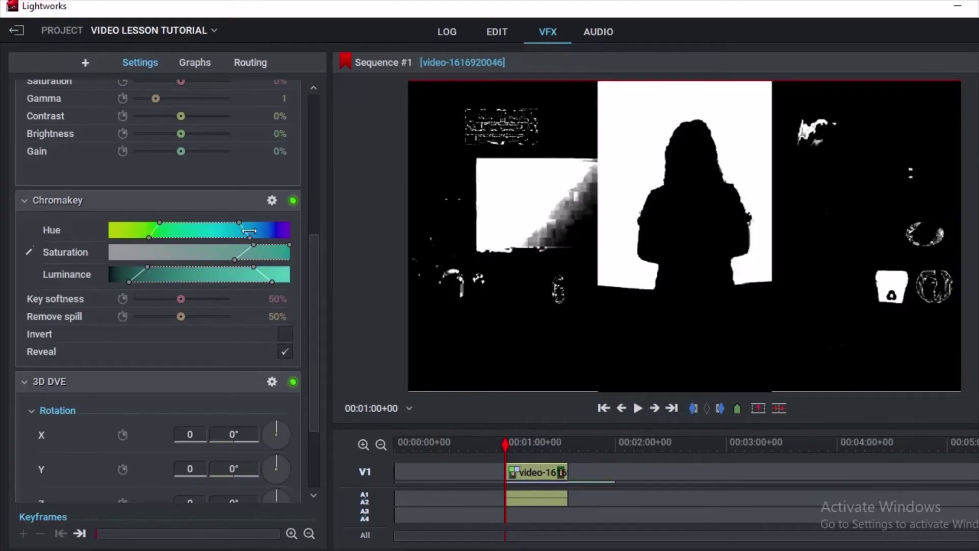
drag(249, 230, 218, 229)
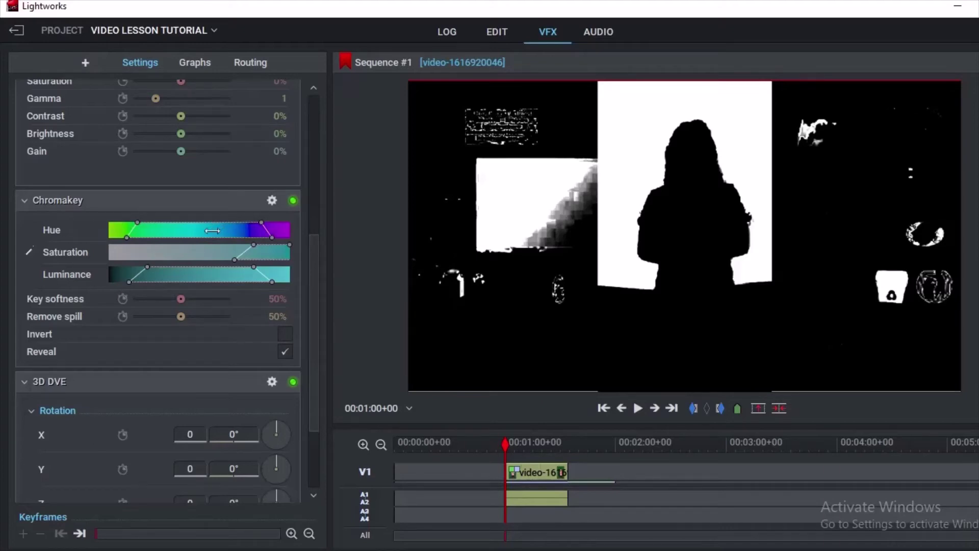
drag(240, 259, 172, 253)
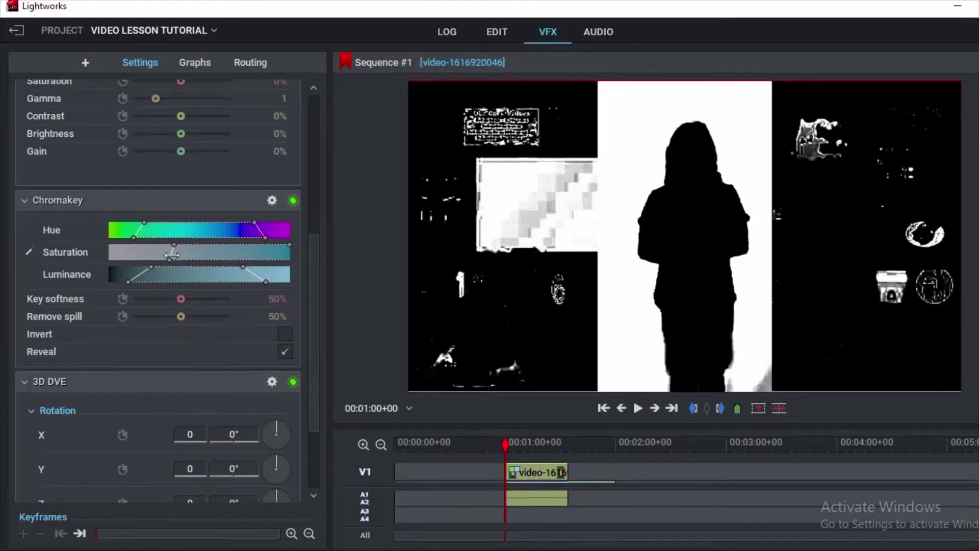
click(285, 351)
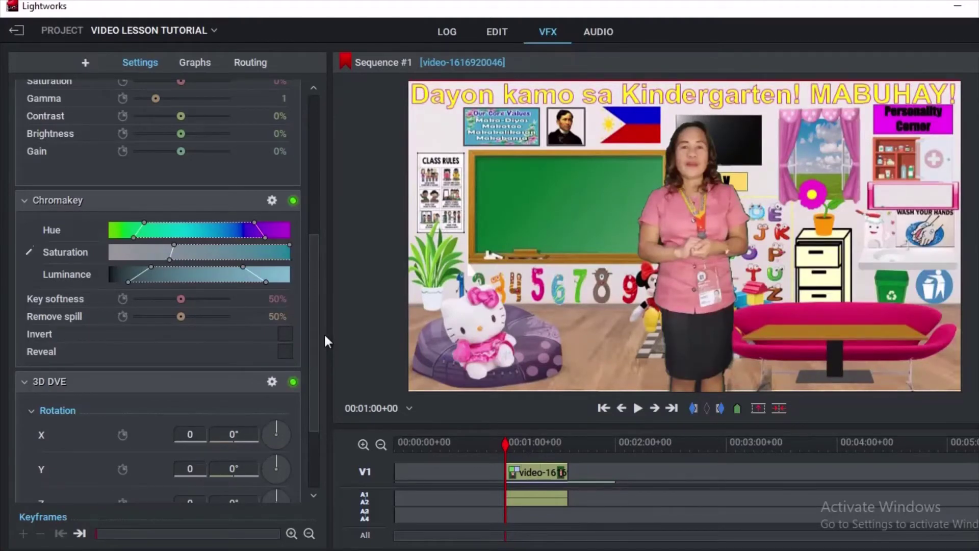
Move the teacher left and closer, and rotate her to 352.41°/329.53°/3.18° in 3D DVE.
scroll(229, 357, down, 3)
drag(185, 383, 182, 383)
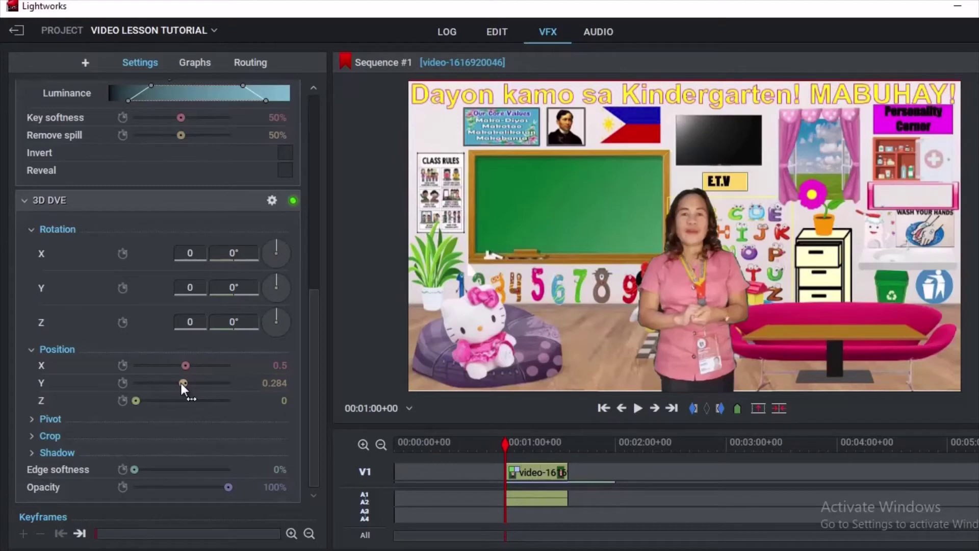
drag(185, 365, 186, 375)
drag(662, 301, 714, 224)
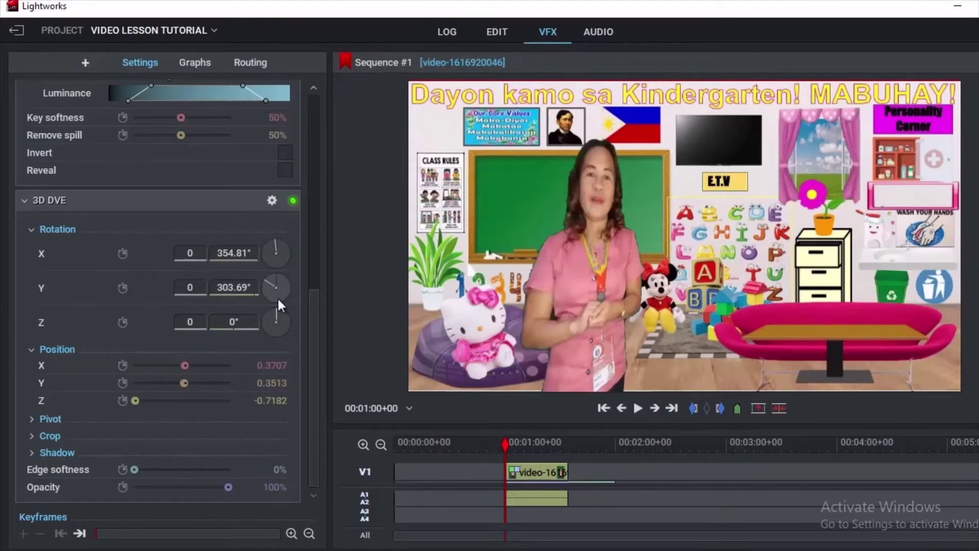
drag(278, 299, 312, 331)
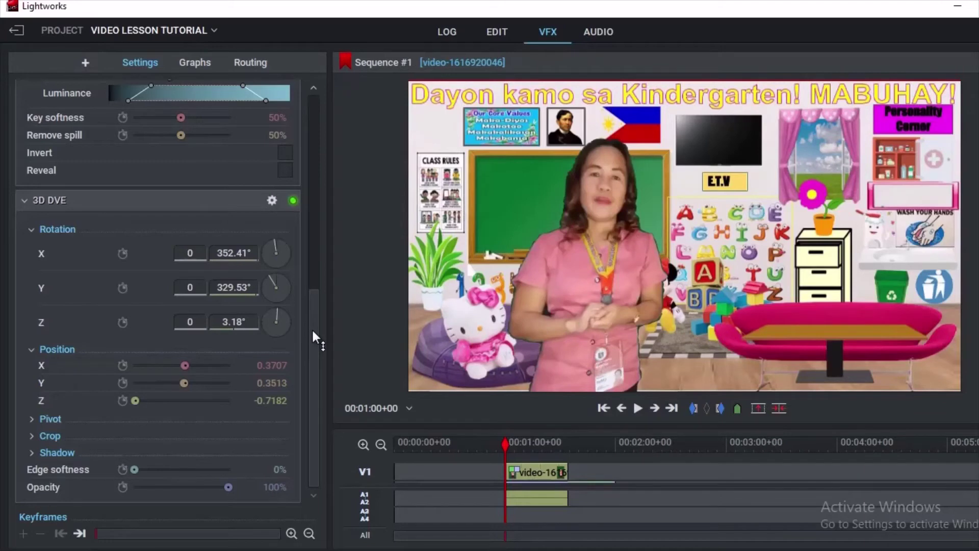
click(51, 419)
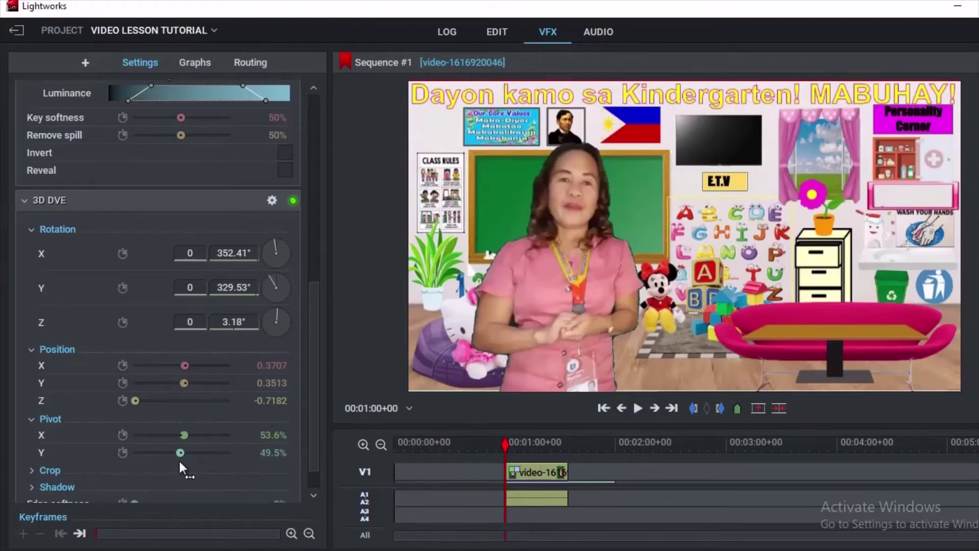
Set the teacher's edge softness to 4% and opacity to 86.1%, then play the composite.
click(179, 464)
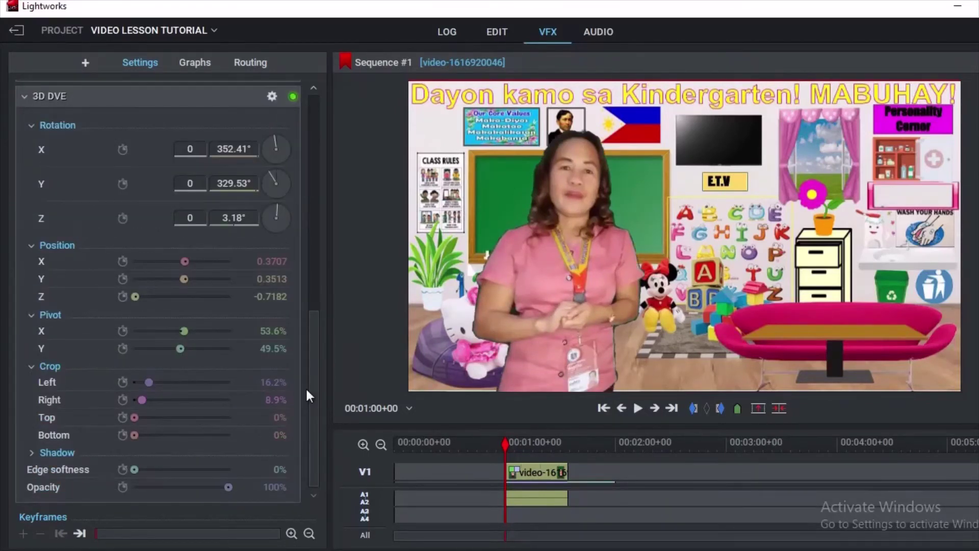
click(57, 452)
drag(134, 470, 187, 469)
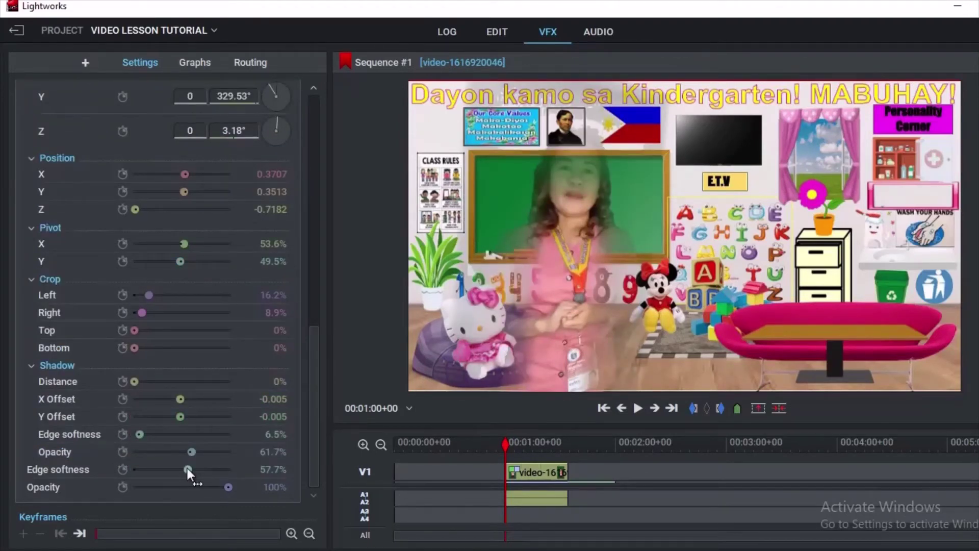
drag(187, 469, 137, 469)
drag(228, 487, 214, 487)
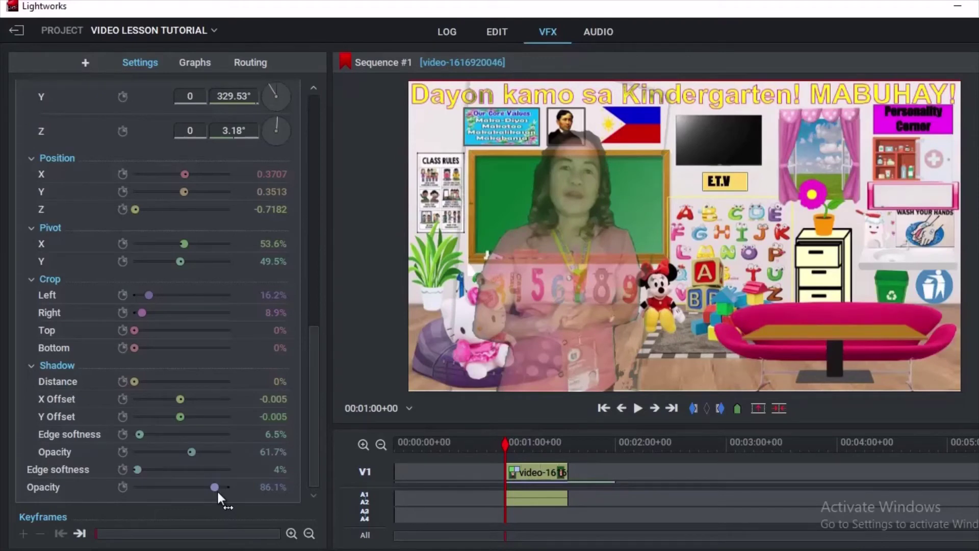
click(637, 408)
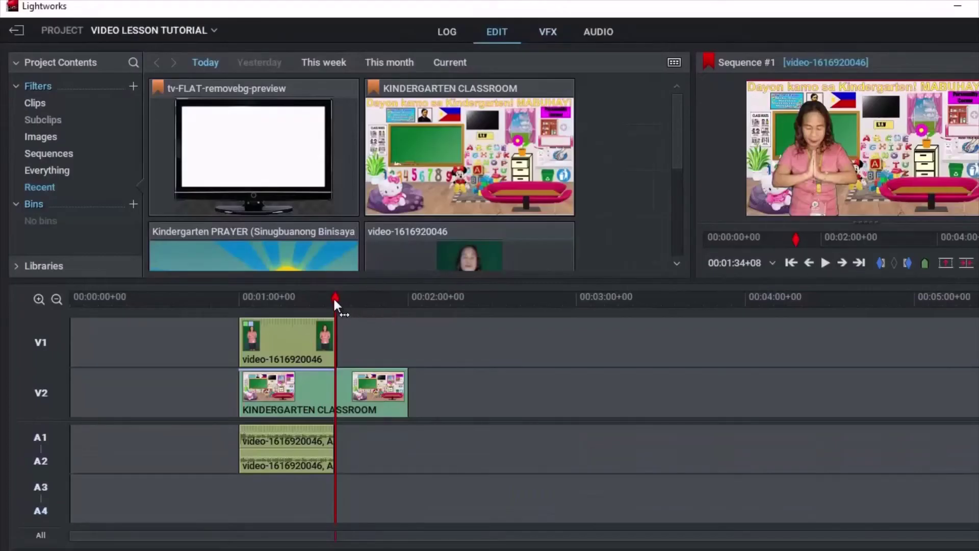
Put the playhead at the teacher clip's end, about 00:01:34, and scroll Project Contents to the prayer video.
drag(333, 296, 336, 299)
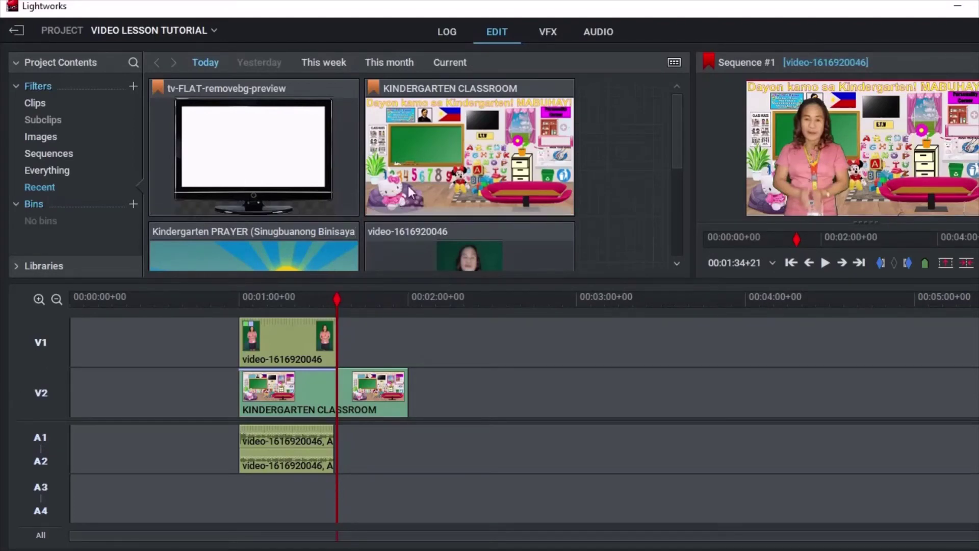
drag(677, 143, 681, 178)
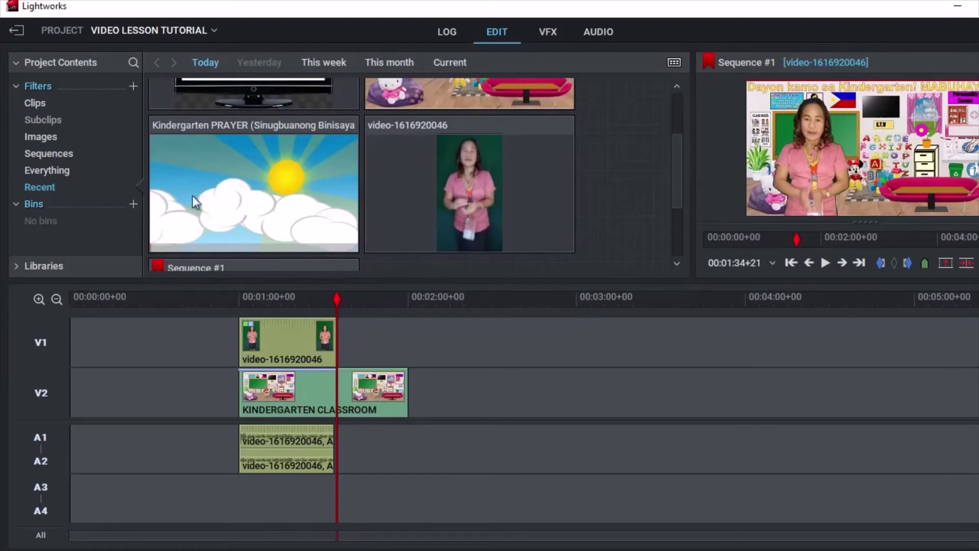
Add a video track, then place the Kindergarten PRAYER clip on V1 and the TV image on V2.
right_click(43, 361)
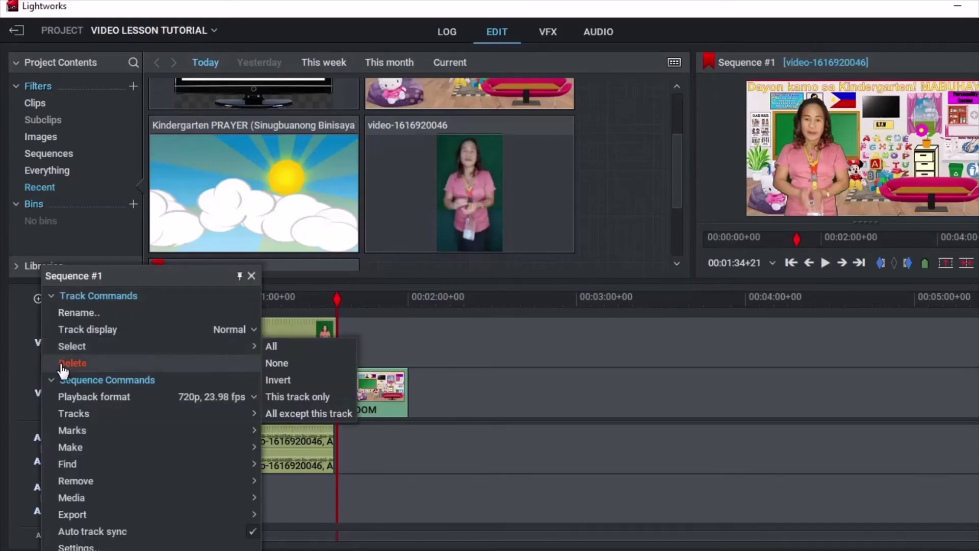
mouse_move(74, 425)
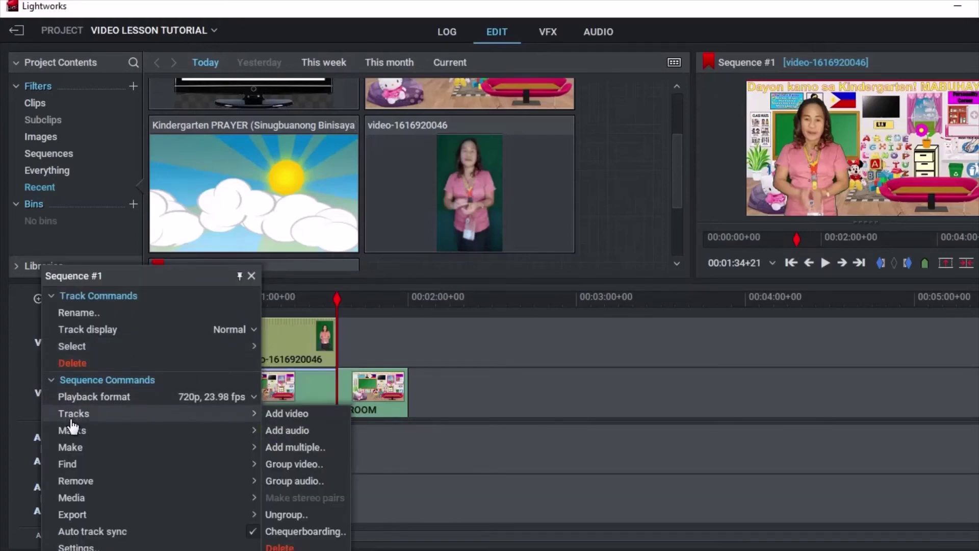
click(285, 415)
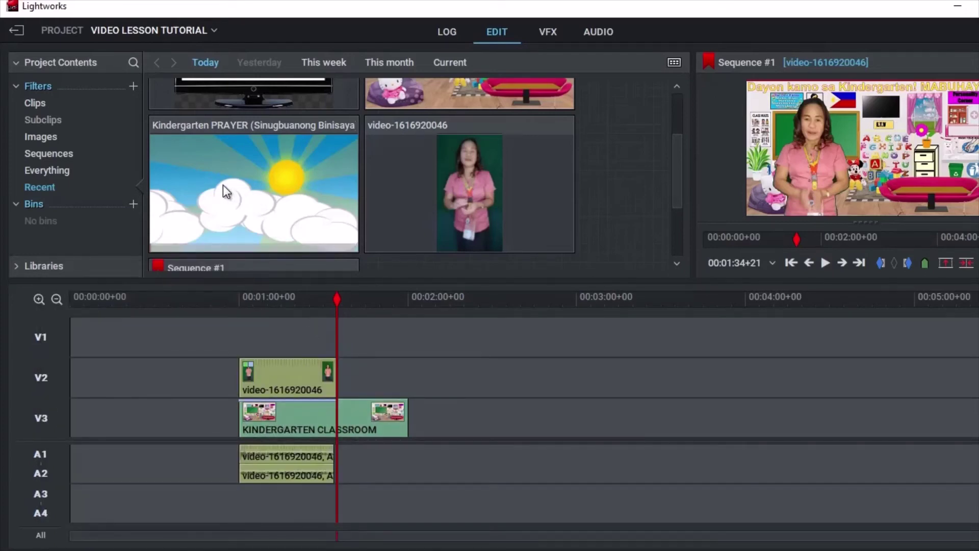
drag(227, 191, 335, 335)
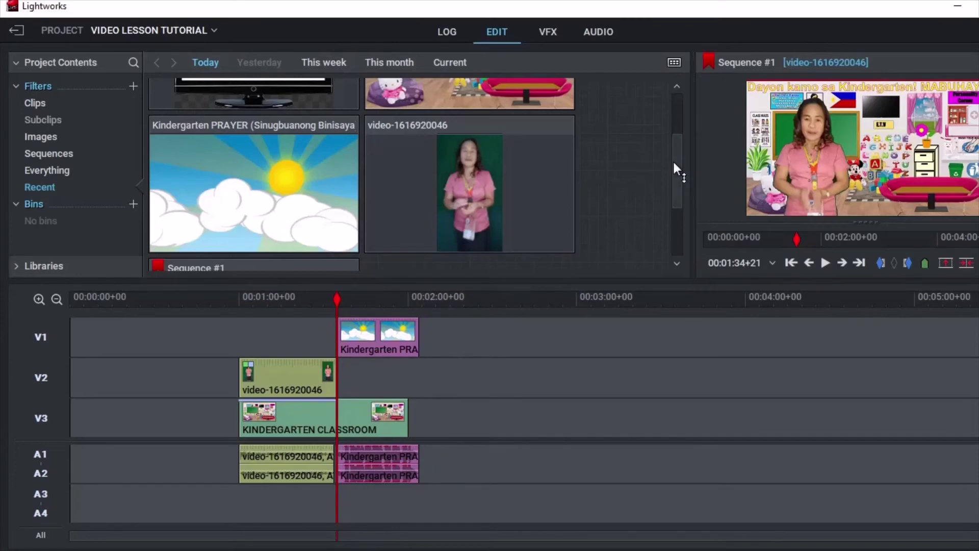
drag(673, 160, 673, 129)
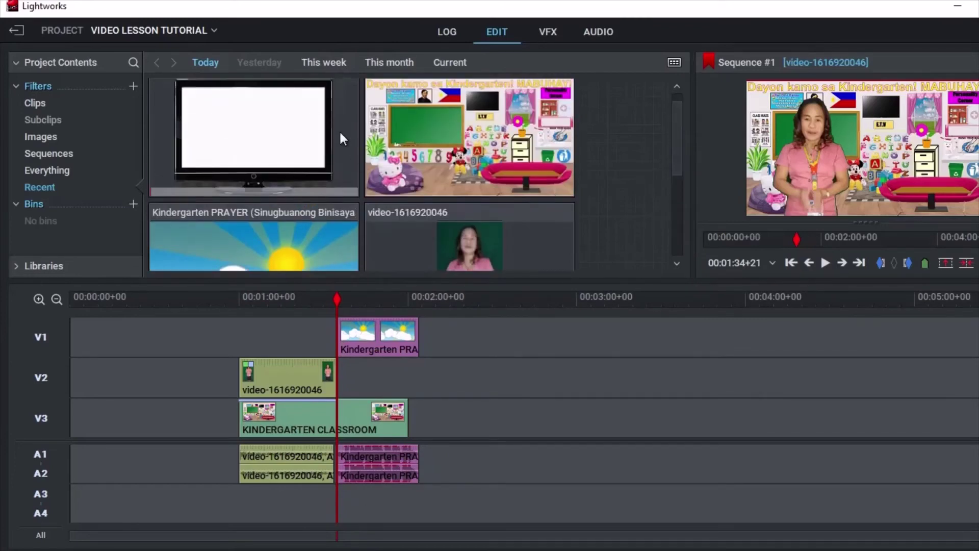
drag(234, 121, 336, 279)
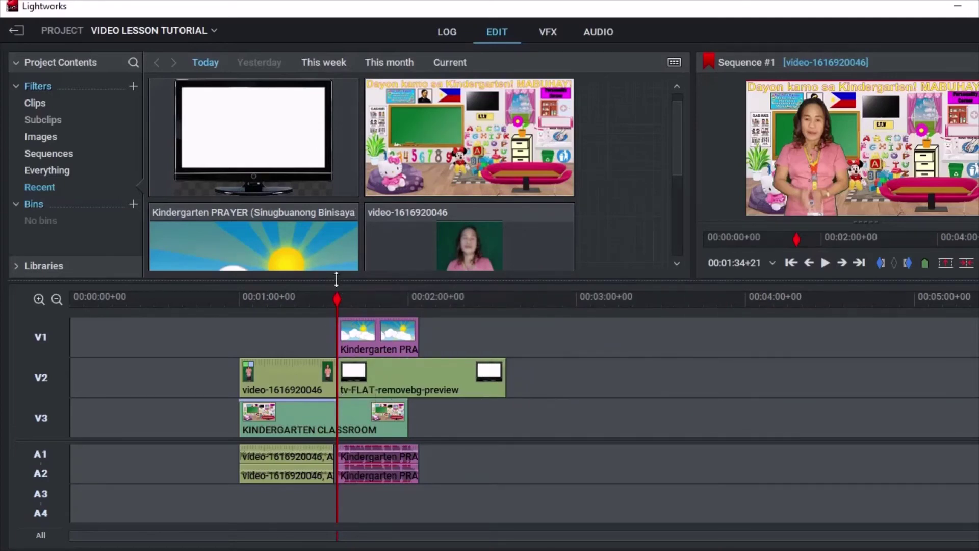
In the VFX view, add a 3D DVE effect from Favourites to the Kindergarten PRAYER clip.
click(548, 32)
click(594, 473)
right_click(594, 473)
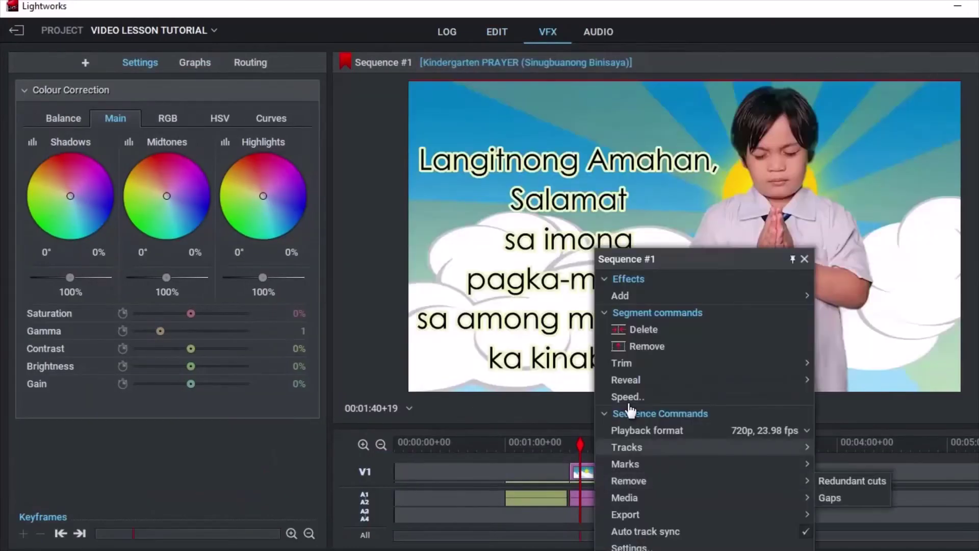
mouse_move(703, 296)
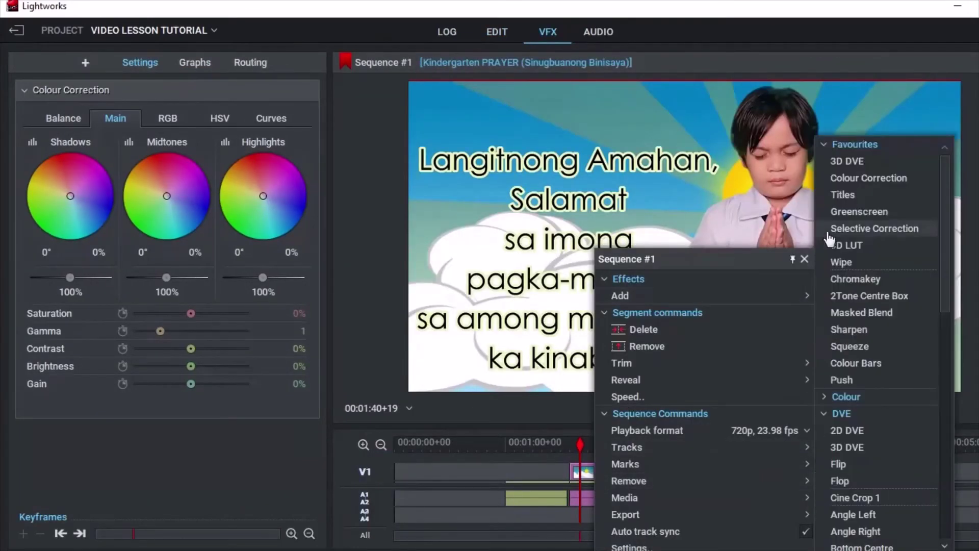
click(861, 163)
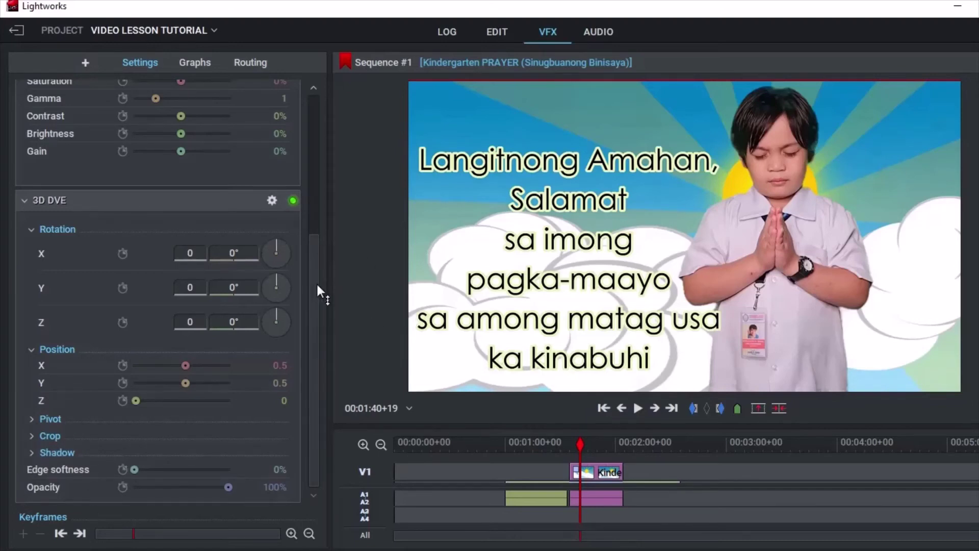
Tune the 3D DVE X, Y, Z positions of the TV and prayer video so the prayer fits the TV screen, then preview.
click(148, 402)
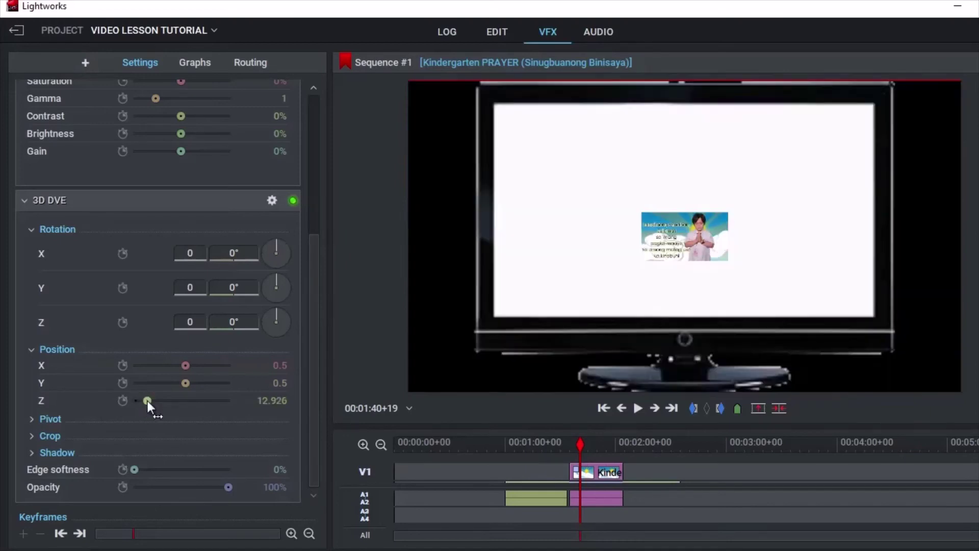
drag(148, 401, 137, 405)
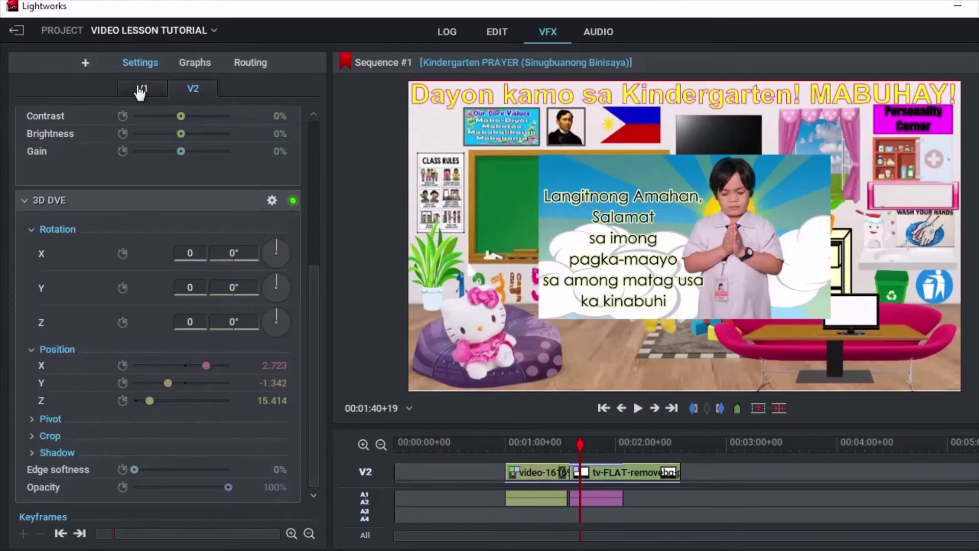
drag(706, 257, 618, 280)
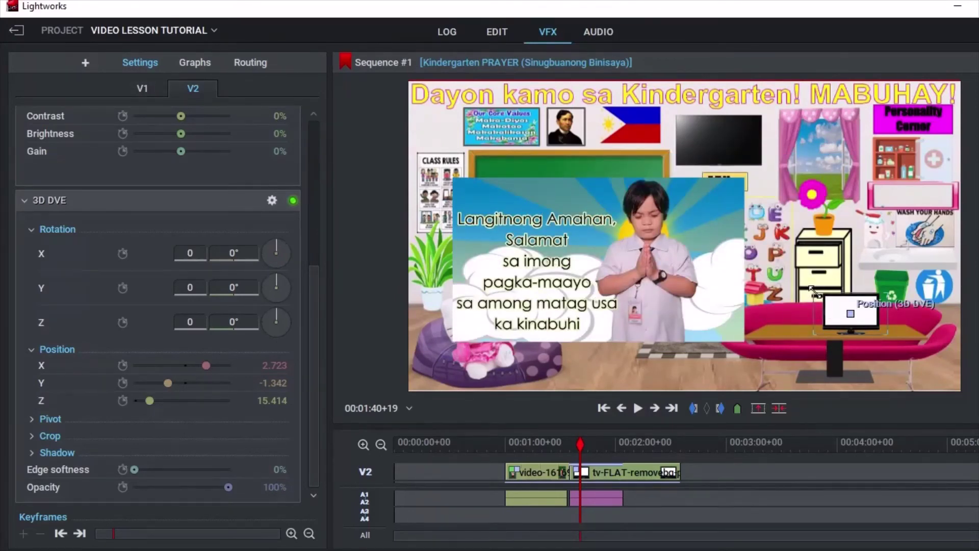
mouse_move(812, 290)
mouse_down()
mouse_move(874, 328)
mouse_move(827, 293)
mouse_up()
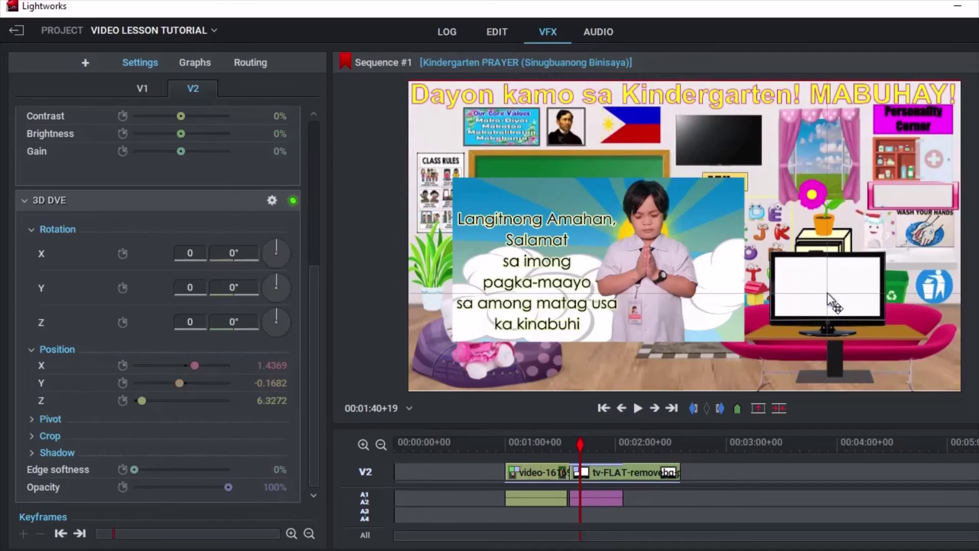
drag(827, 293, 821, 241)
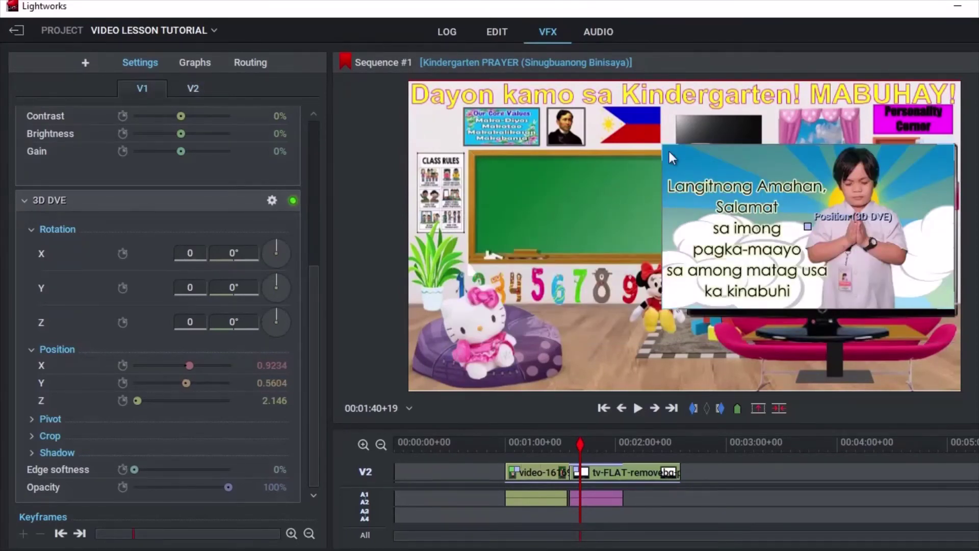
drag(668, 149, 700, 158)
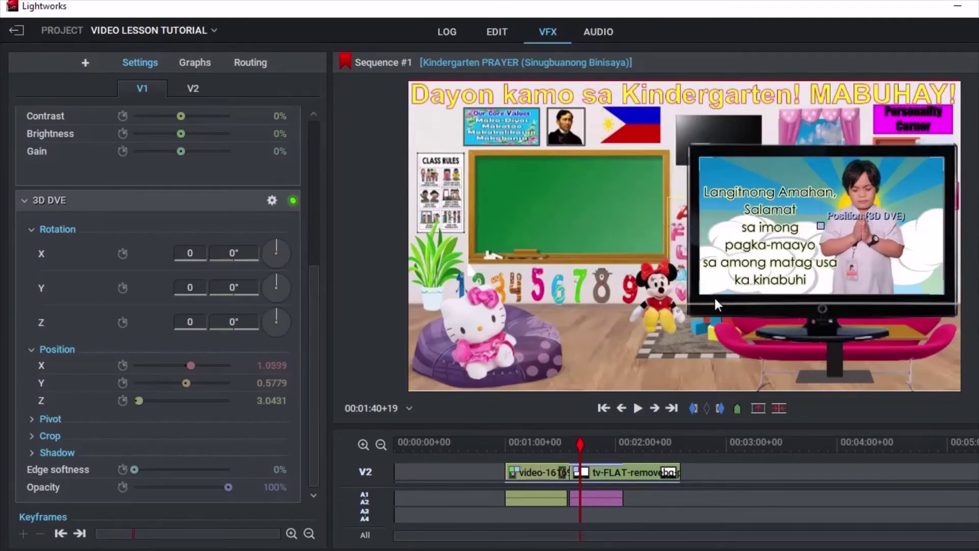
click(639, 411)
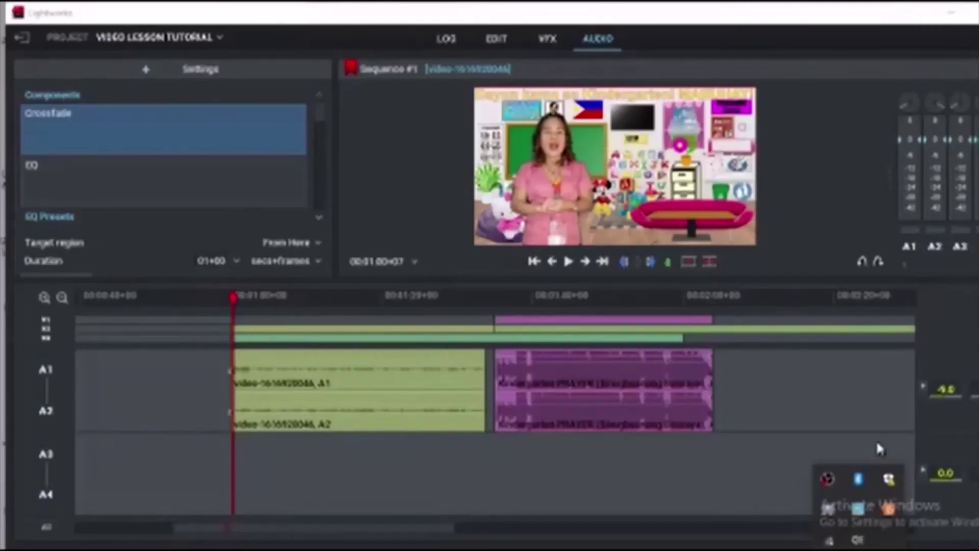
Play the sequence from the start and from the prayer clip to check its audio levels.
click(879, 449)
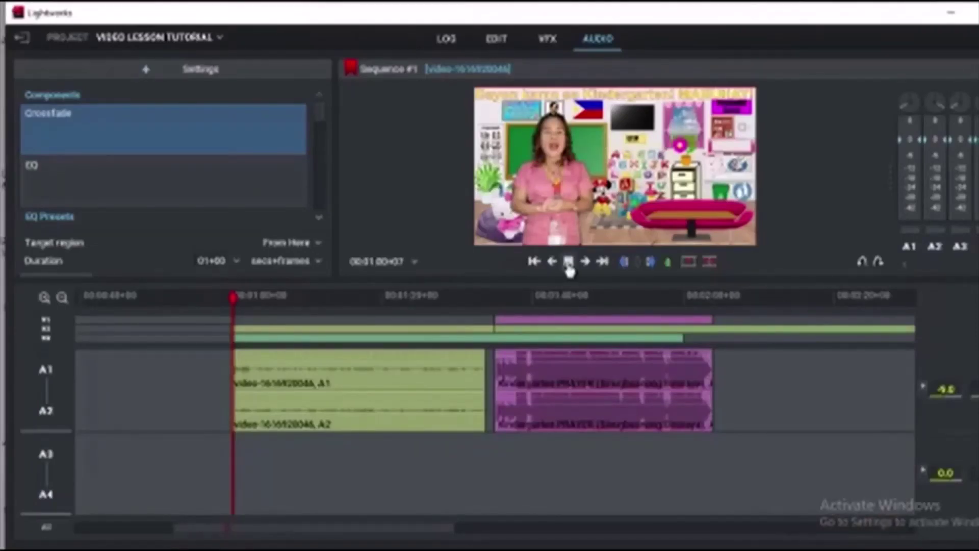
click(568, 261)
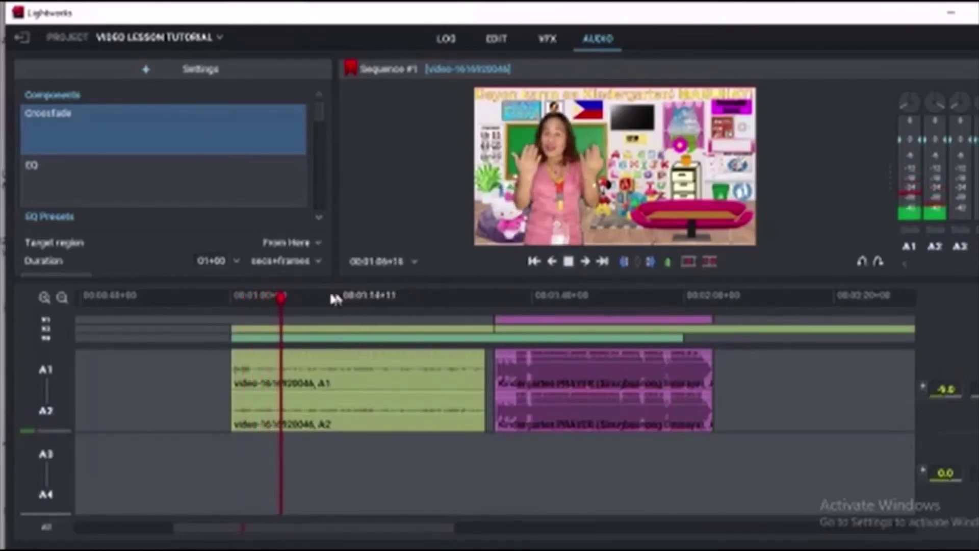
click(288, 298)
click(500, 299)
click(567, 261)
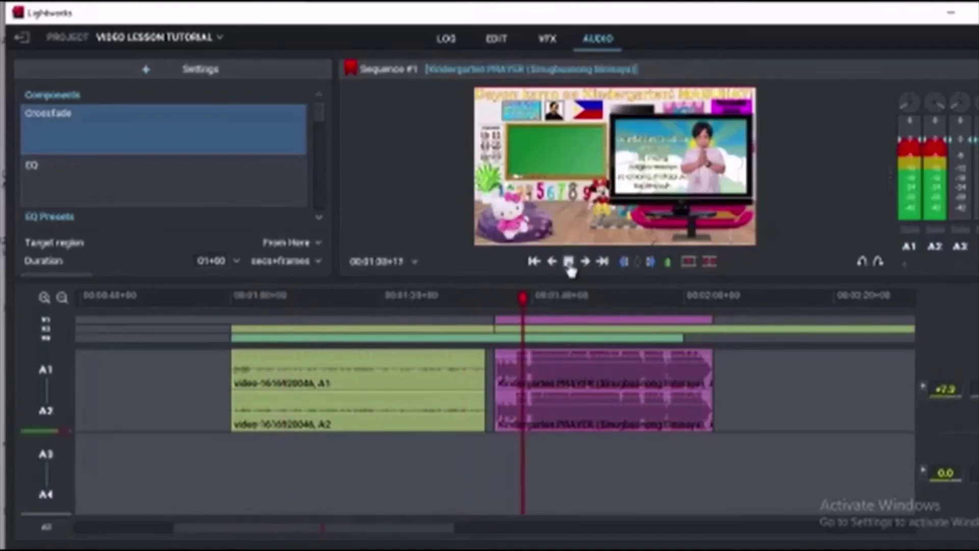
click(568, 262)
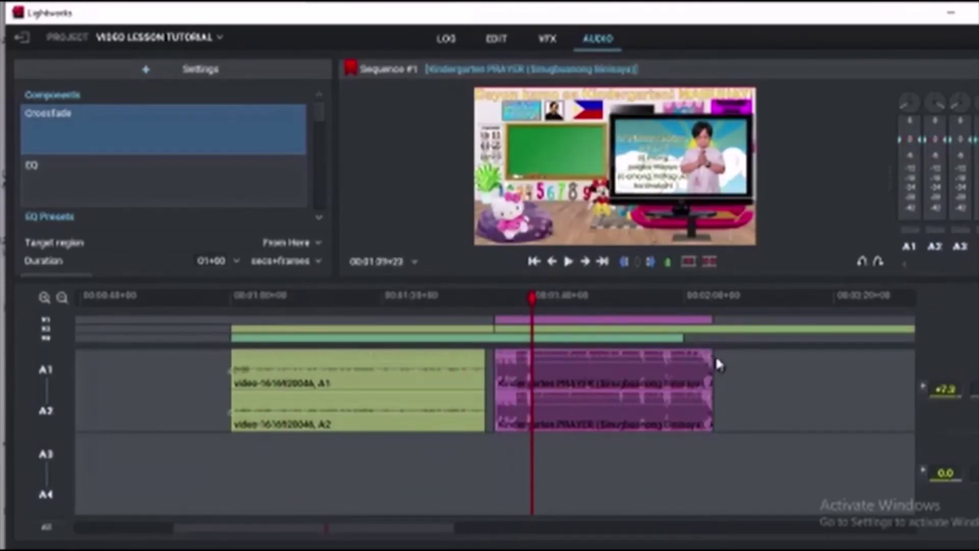
Lower the prayer clip's audio level, raise the teacher clip's level, and return to the Edit timeline.
drag(713, 363, 712, 381)
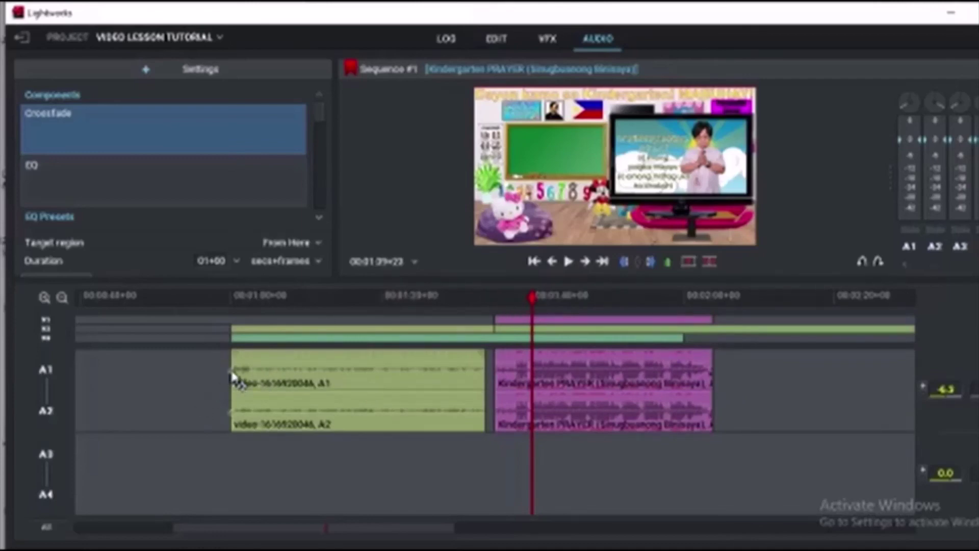
drag(232, 372, 234, 343)
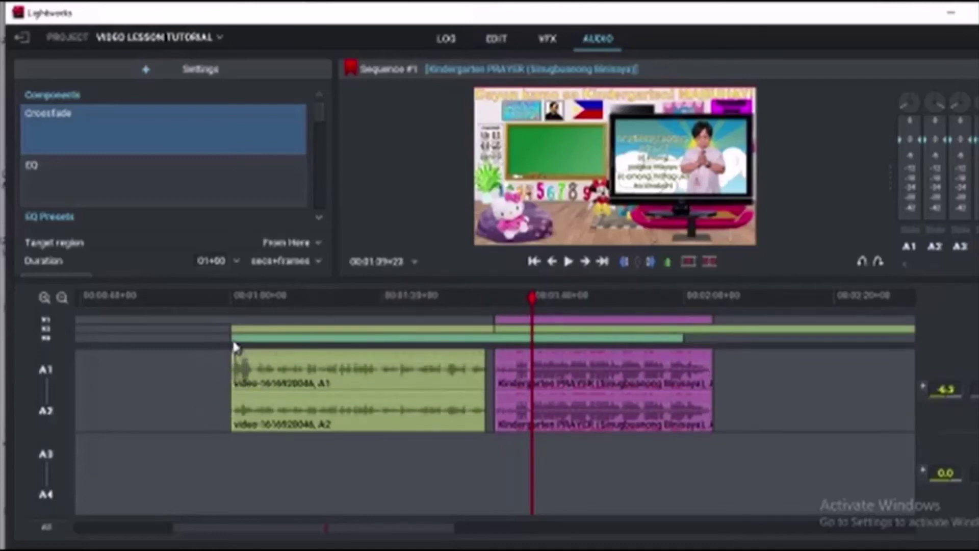
drag(532, 305, 419, 328)
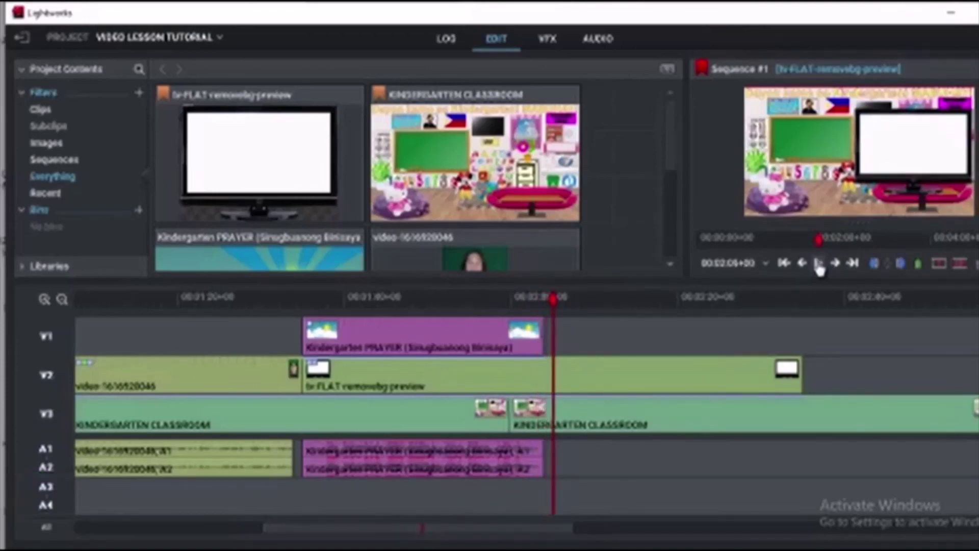
Mark the prayer clip's end at 00:02:03+21 and cut the TV and classroom clips there.
click(819, 264)
drag(553, 301, 542, 301)
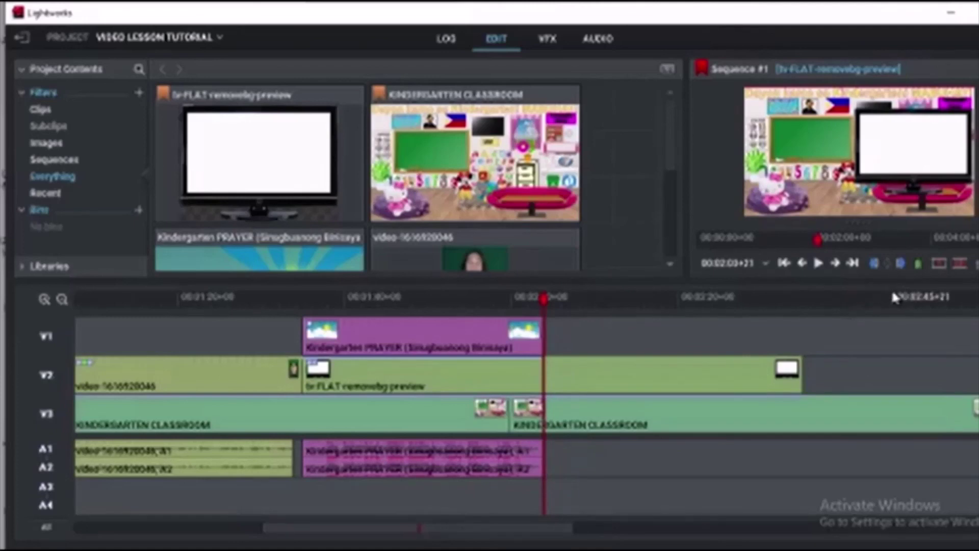
click(873, 264)
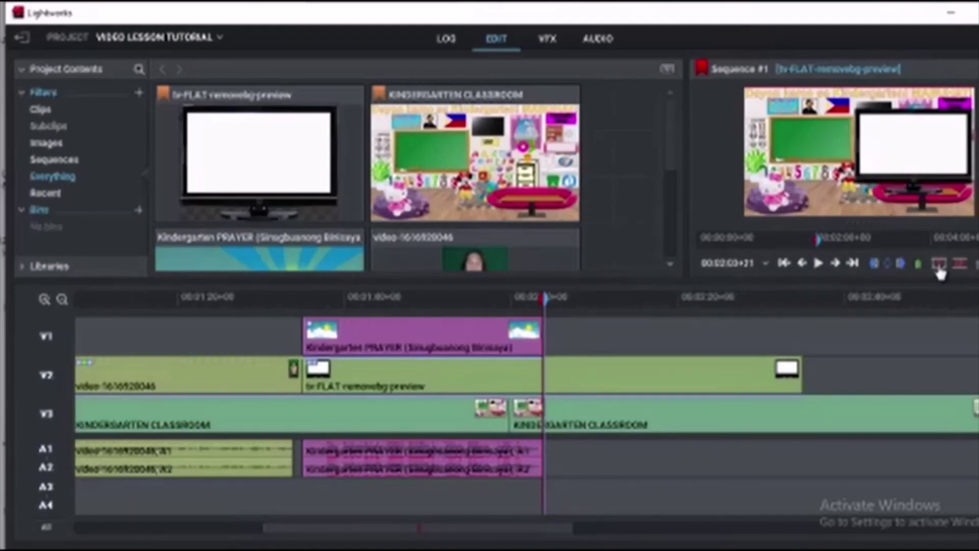
click(939, 264)
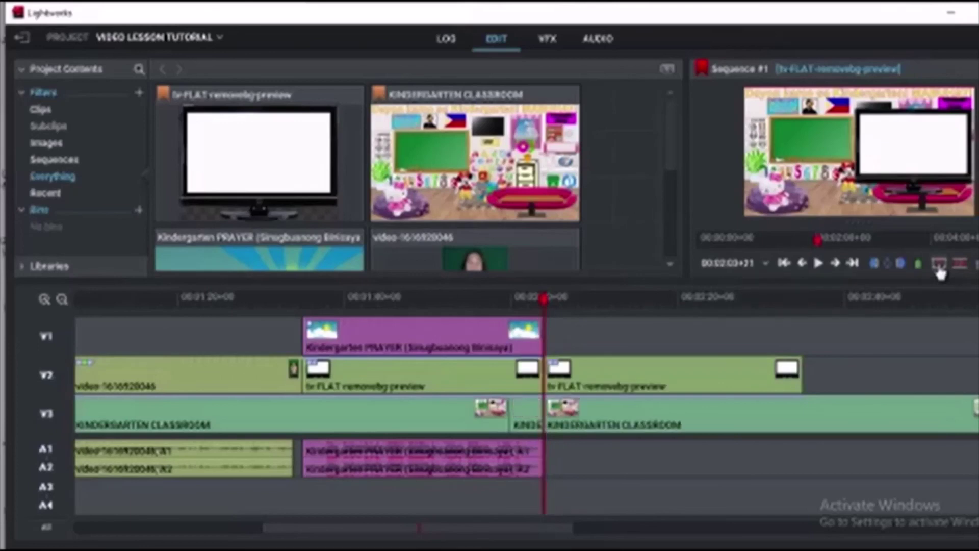
Delete the TV and classroom segments that remain after the cut.
scroll(558, 337, up, 3)
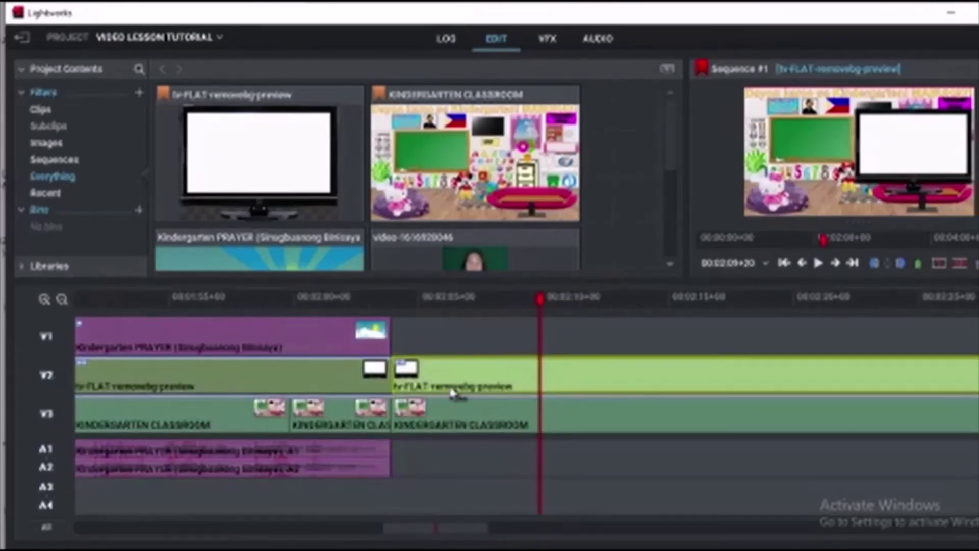
key(Delete)
click(457, 416)
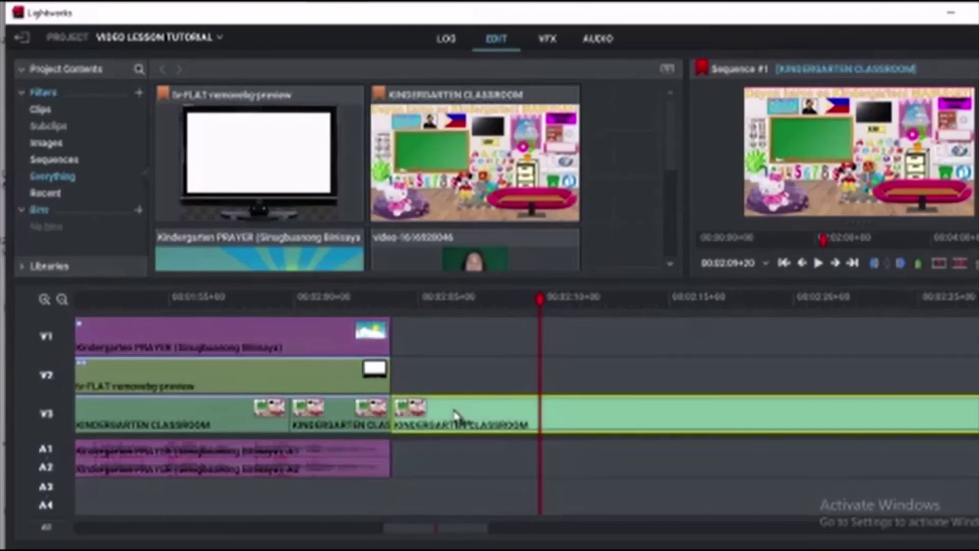
key(Delete)
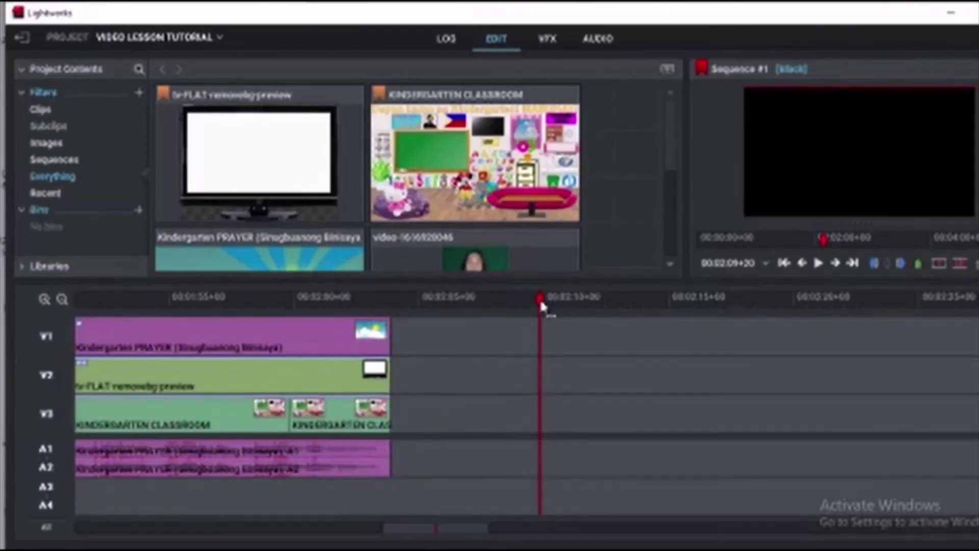
drag(539, 298, 376, 298)
click(818, 264)
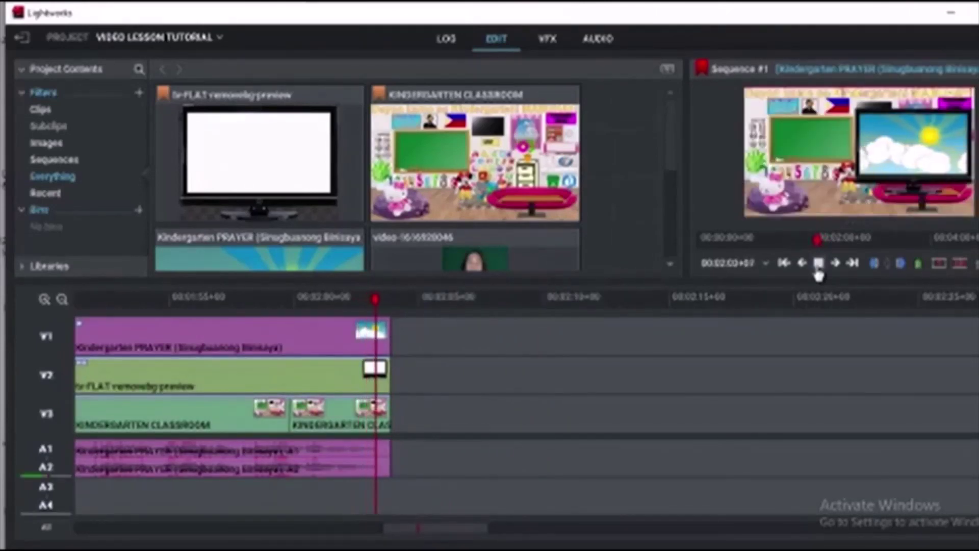